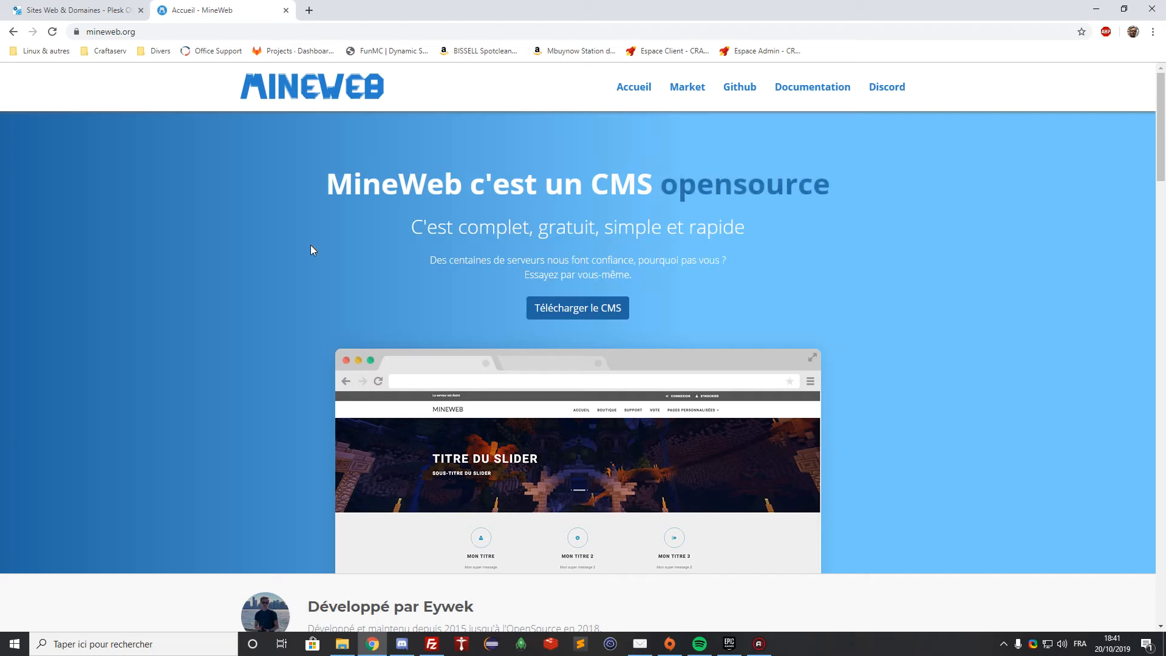
Save the MineWebCMS-master.zip package from mineweb.org, then close the MineWeb tab
left_click(581, 309)
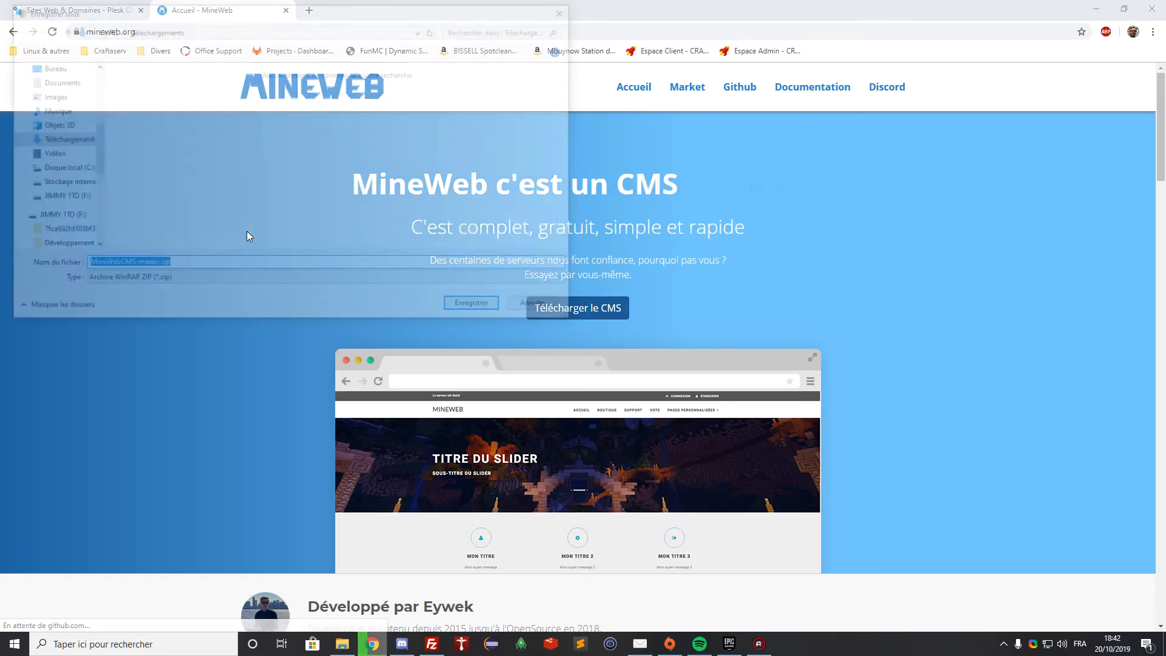
left_click(476, 307)
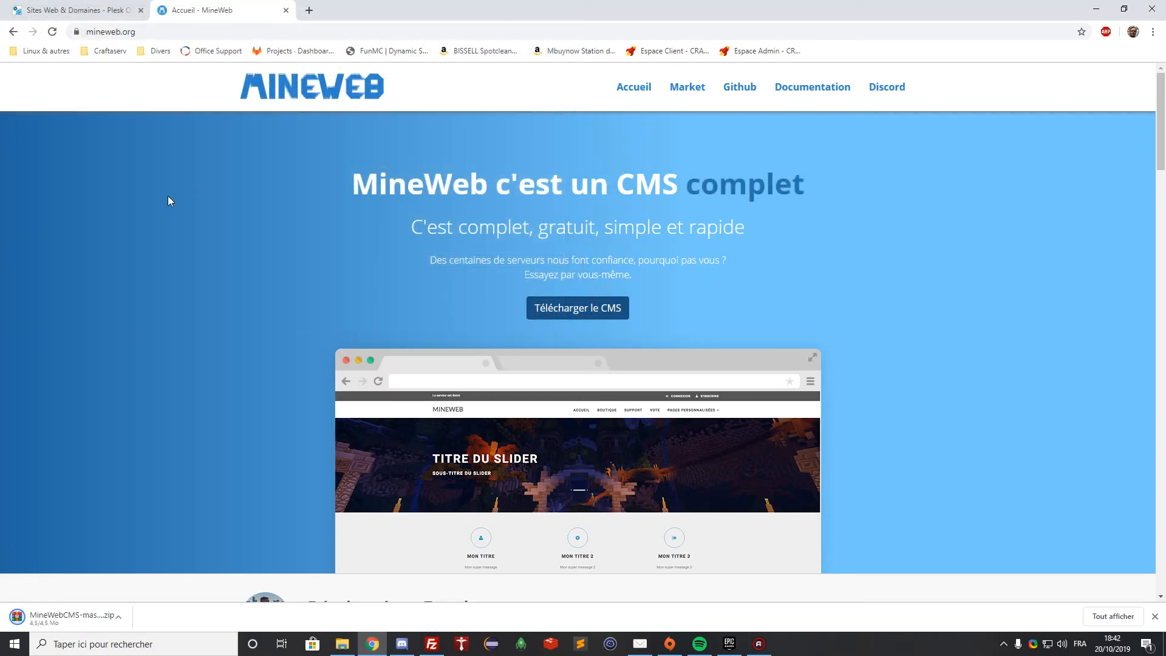
left_click(286, 10)
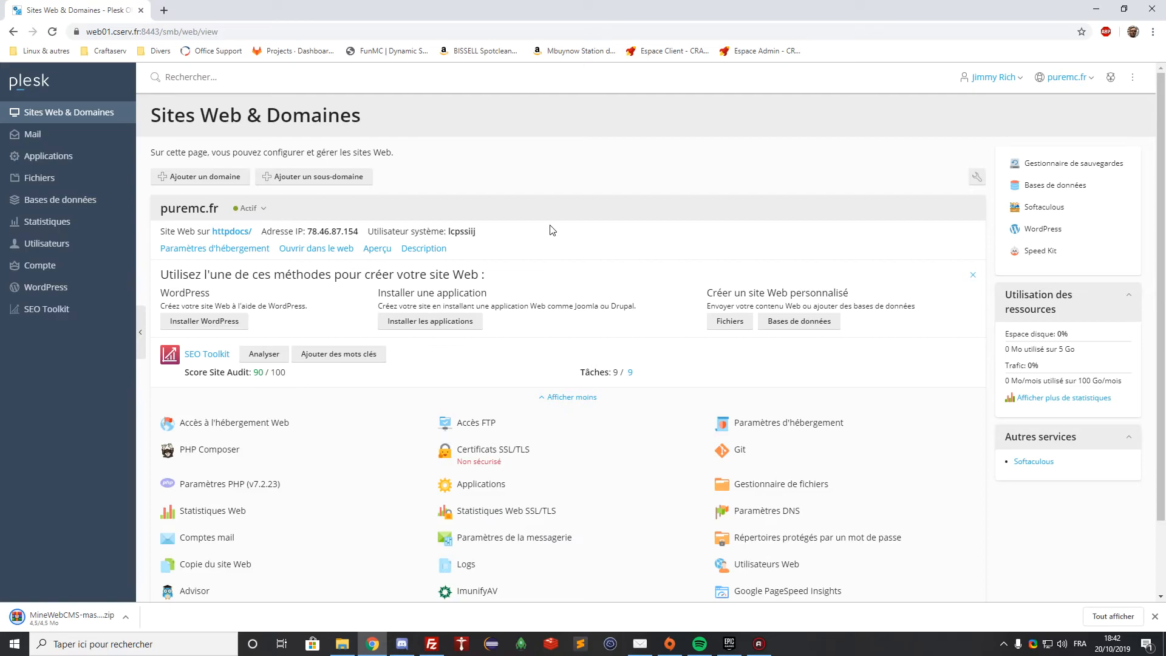
Permanently delete all existing files and folders in puremc.fr's httpdocs via the File Manager
left_click(784, 485)
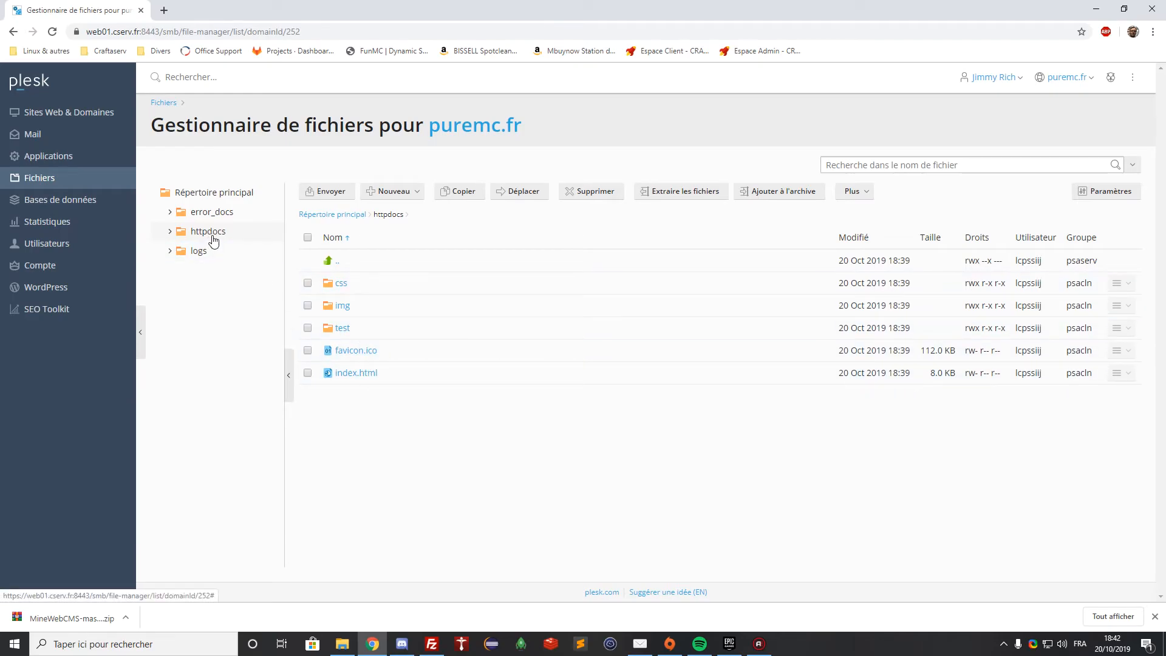
left_click(308, 238)
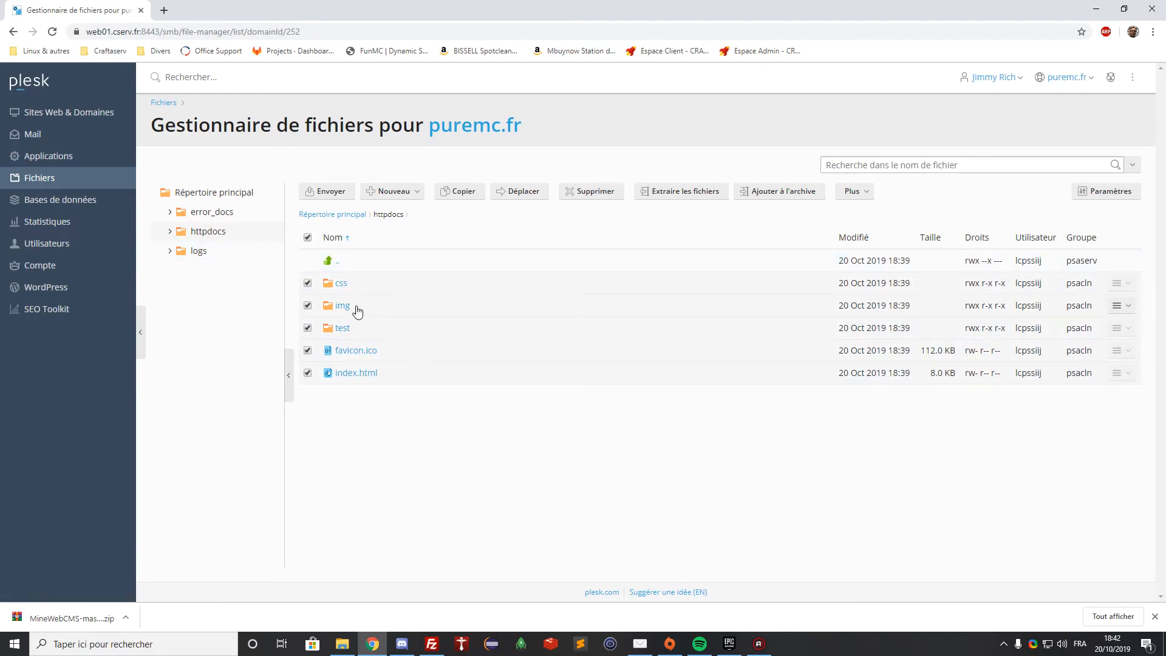
left_click(591, 191)
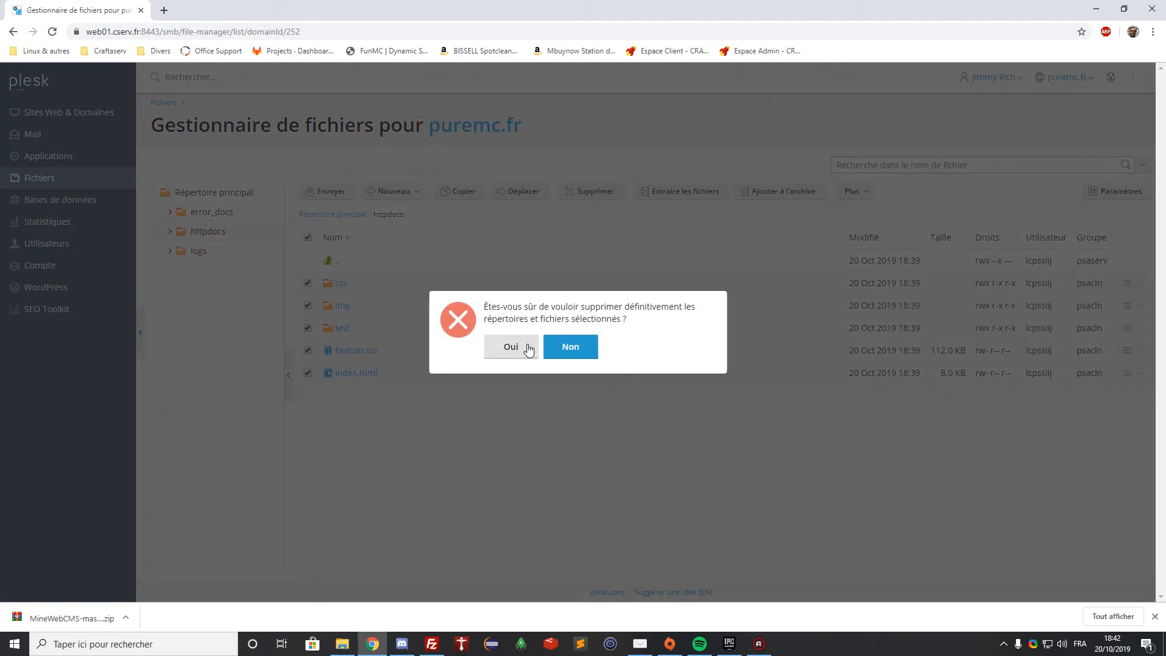
left_click(525, 345)
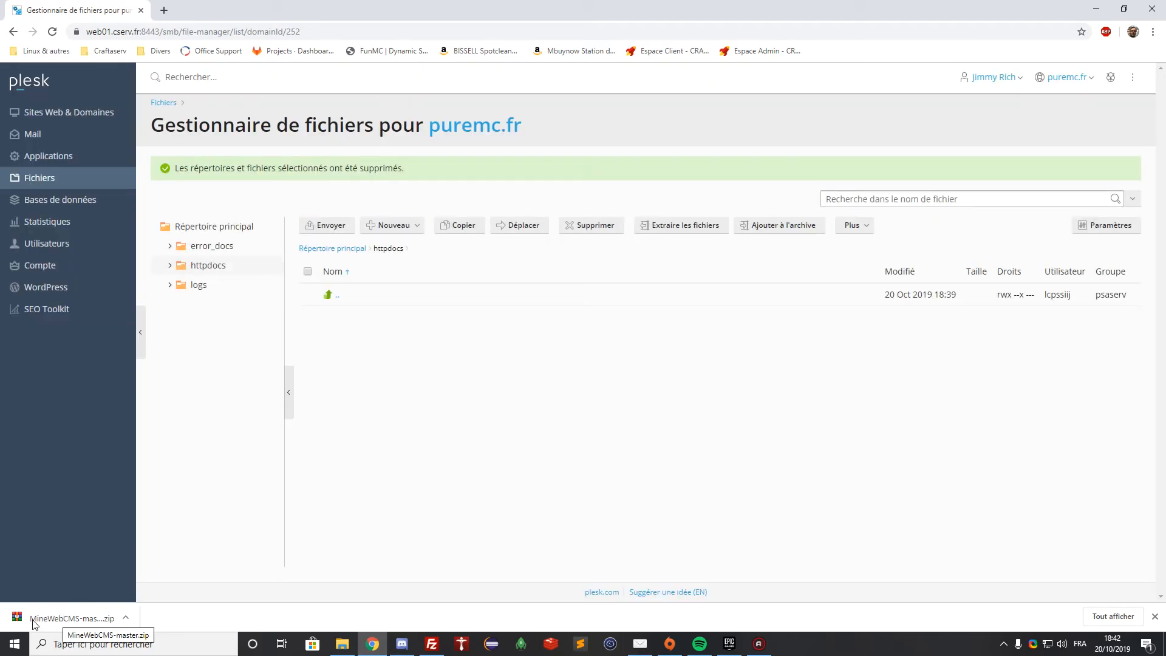
Upload MineWebCMS-master.zip into httpdocs and extract it into /httpdocs, replacing existing files
left_click_drag(33, 624, 508, 359)
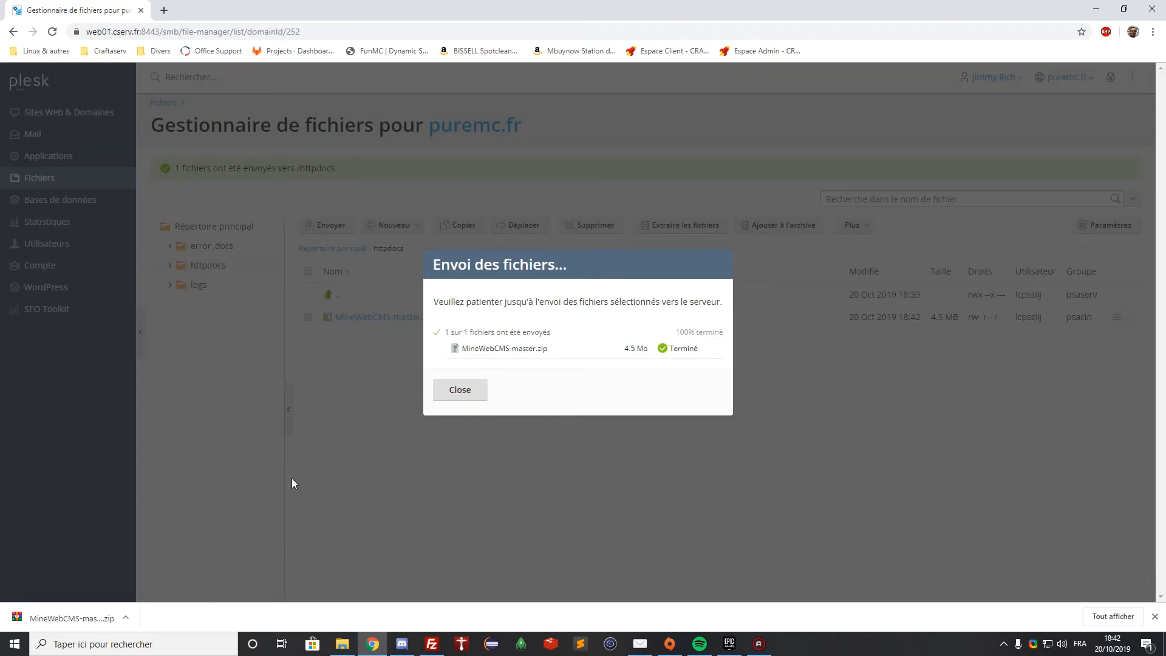
left_click(459, 390)
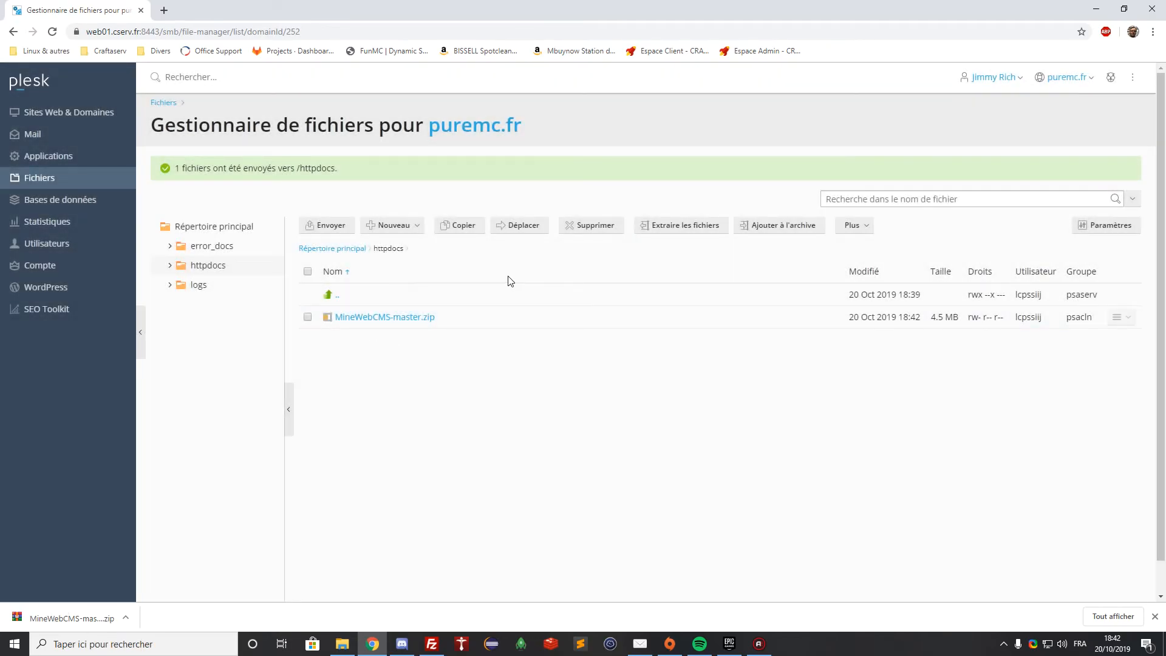
left_click(308, 317)
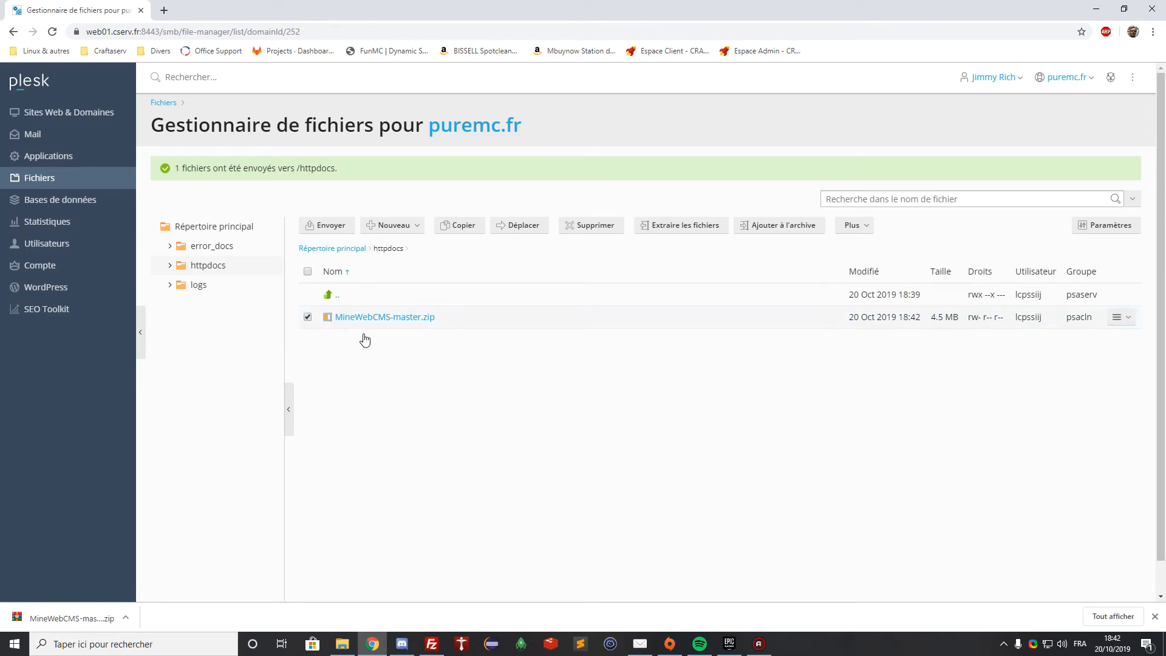
left_click(680, 226)
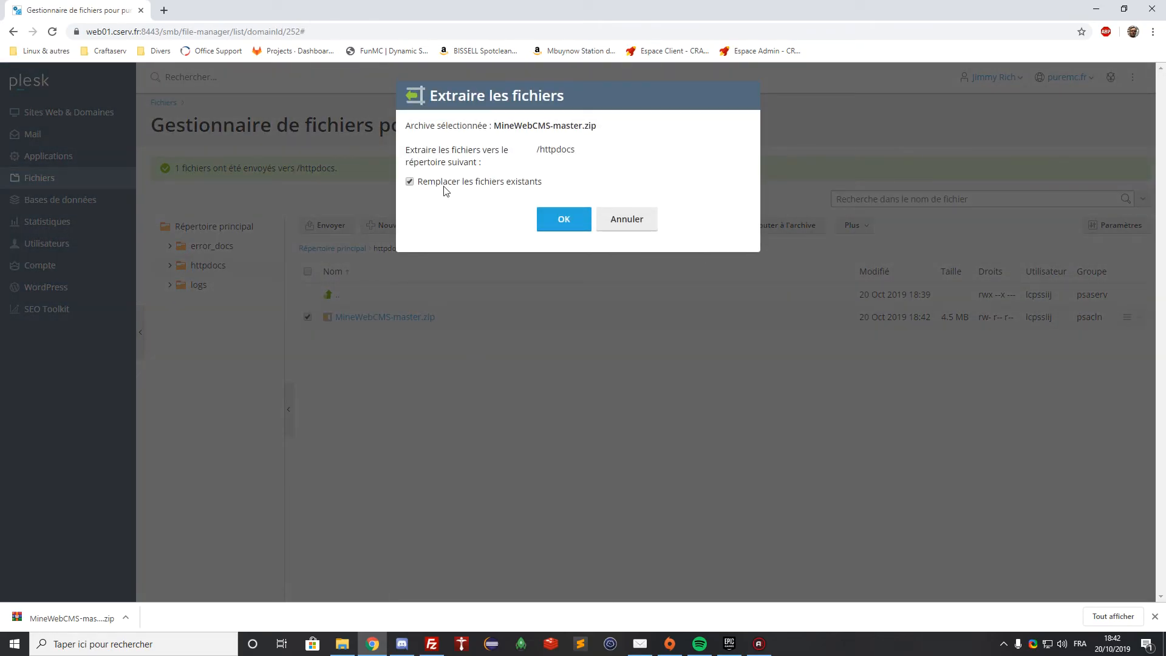
left_click(562, 220)
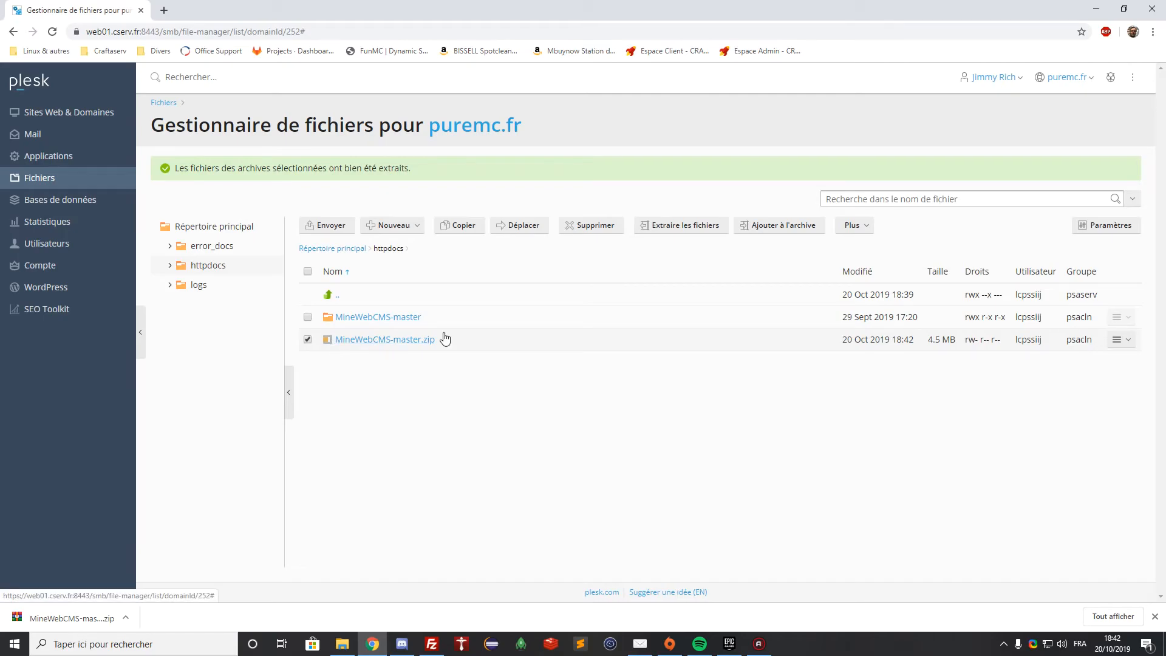
Delete the zip and move all MineWebCMS-master contents into httpdocs, overwriting existing files
left_click(600, 227)
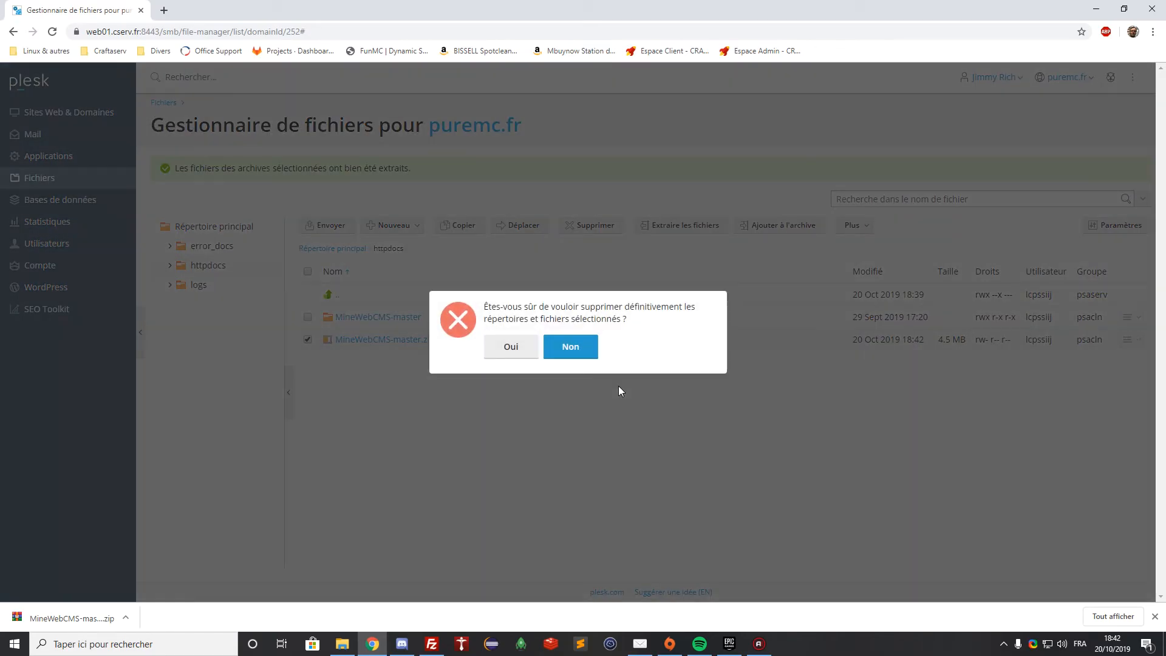
left_click(514, 346)
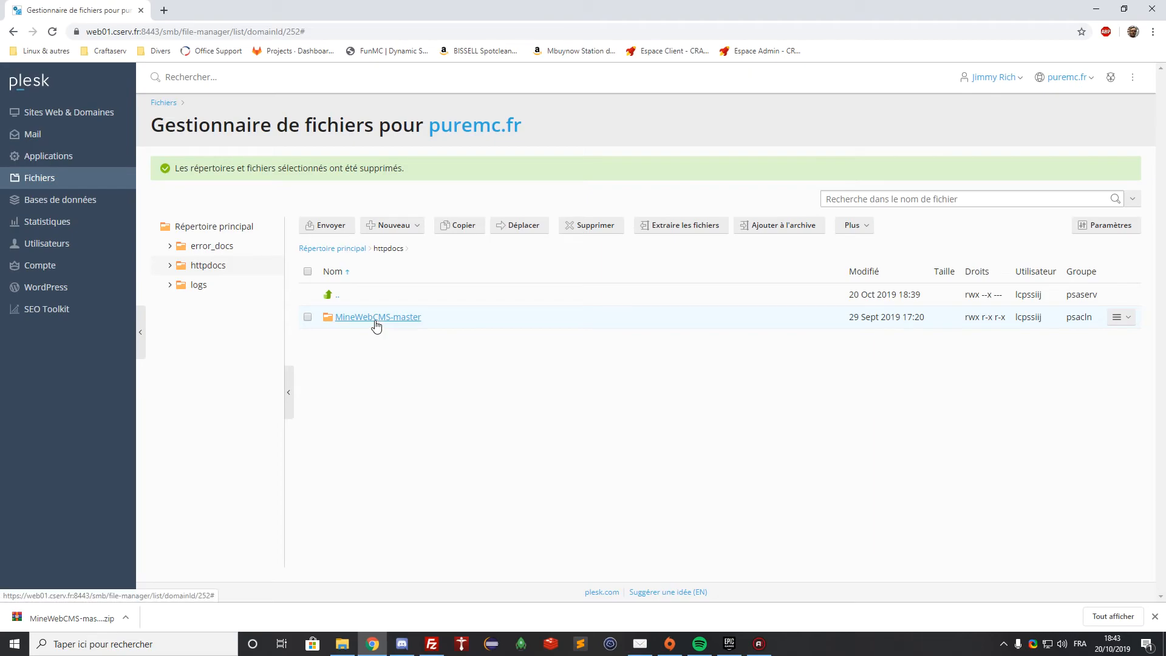
left_click(376, 318)
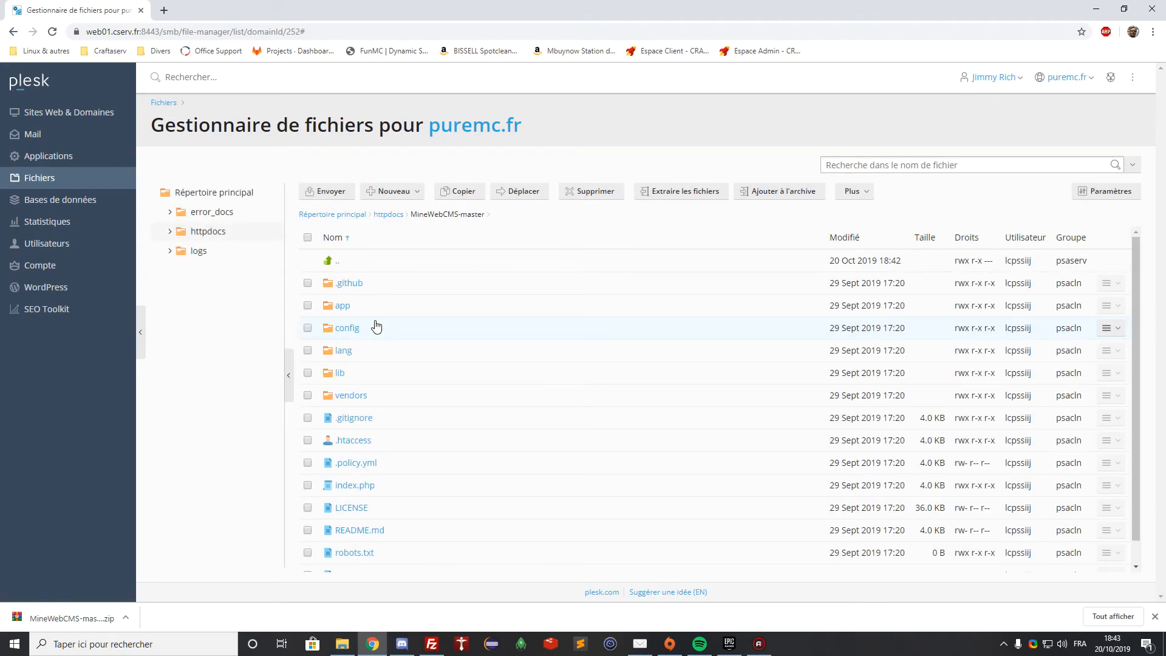
left_click(308, 238)
left_click(517, 192)
left_click(465, 210)
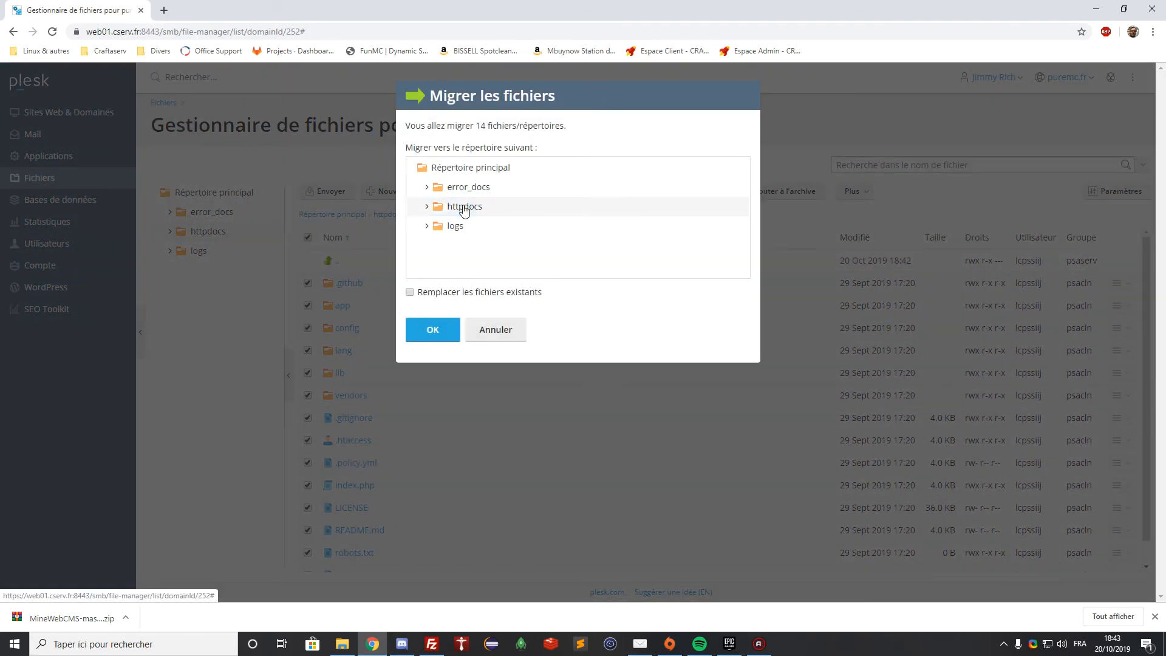
left_click(409, 296)
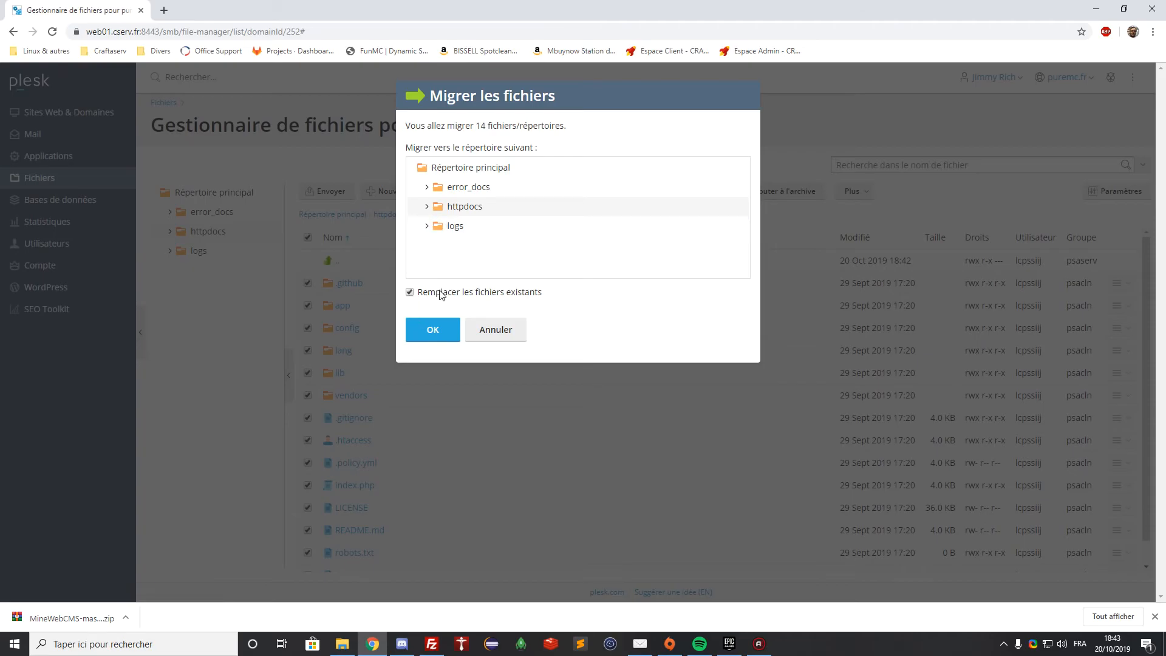
left_click(429, 336)
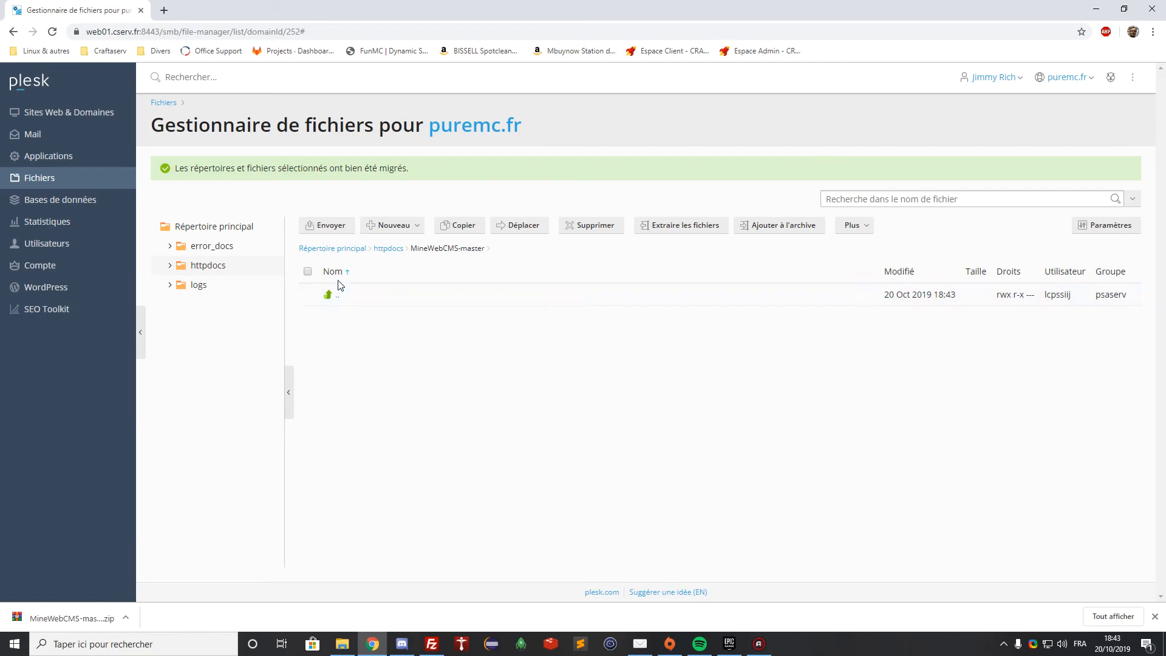
Delete the emptied MineWebCMS-master folder from httpdocs
left_click(338, 297)
left_click(308, 396)
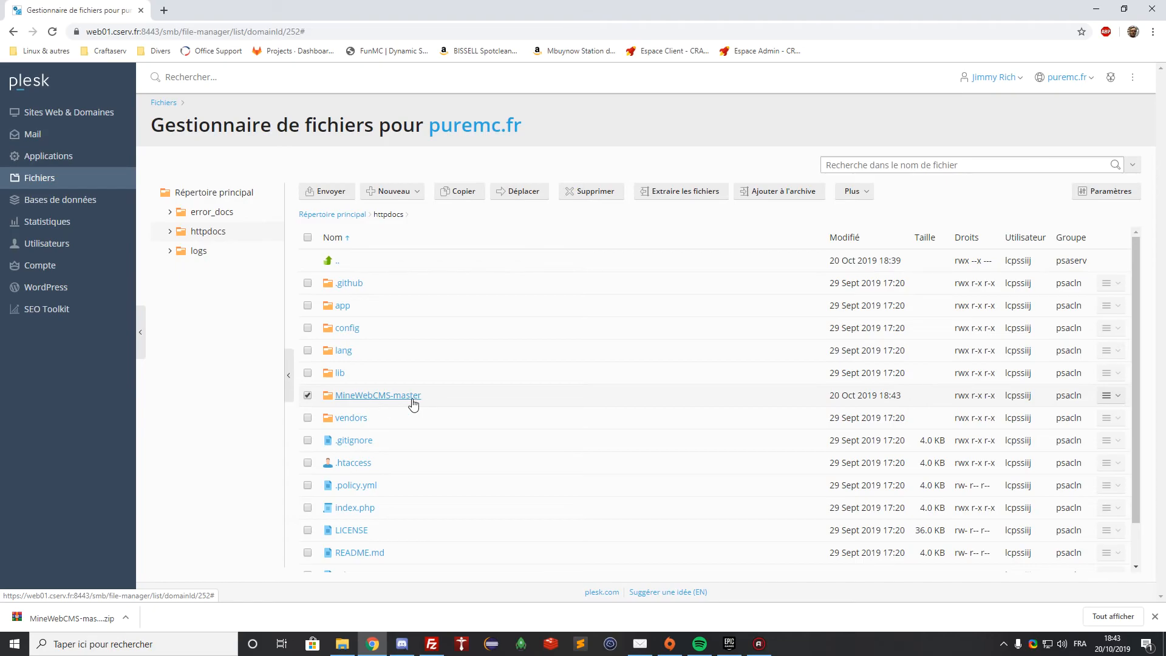
left_click(577, 195)
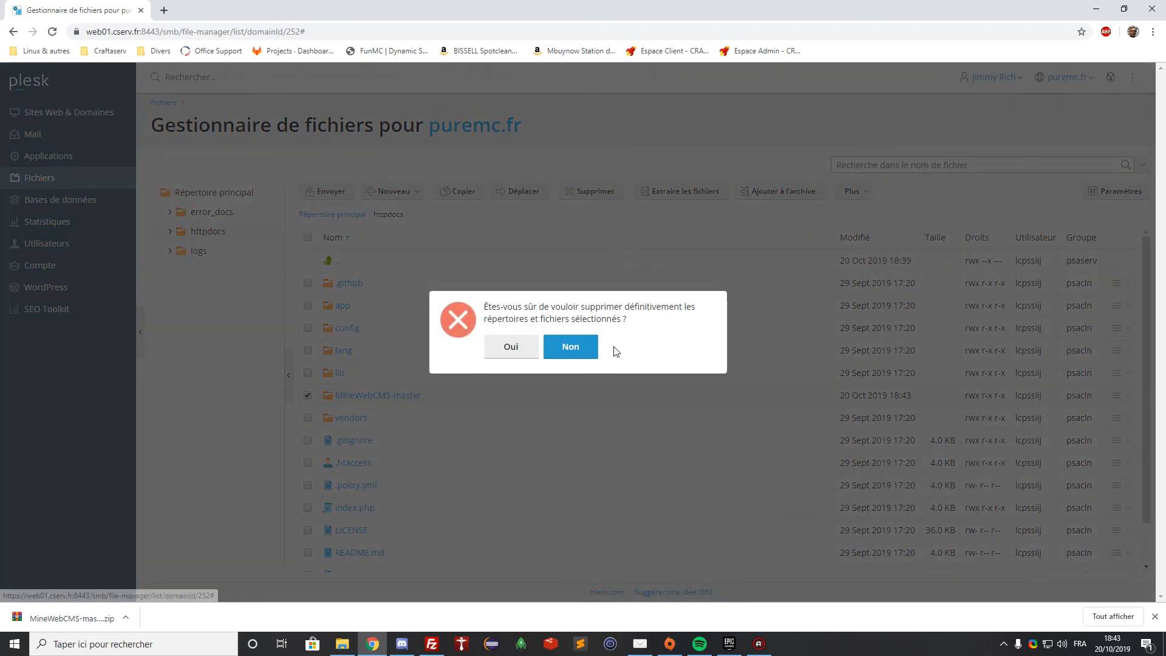
left_click(528, 354)
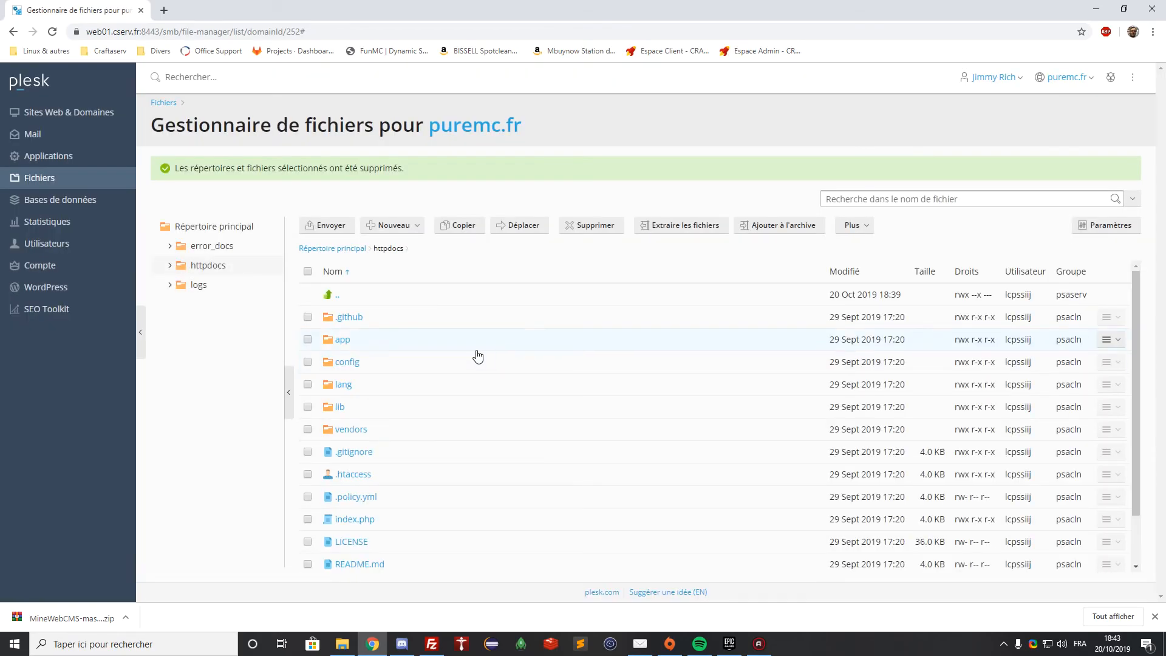
scroll(450, 365, "down", 1)
scroll(458, 465, "up", 1)
Load puremc.fr in a new tab and enter localhost as the installer's database address
left_click(164, 11)
type("pur")
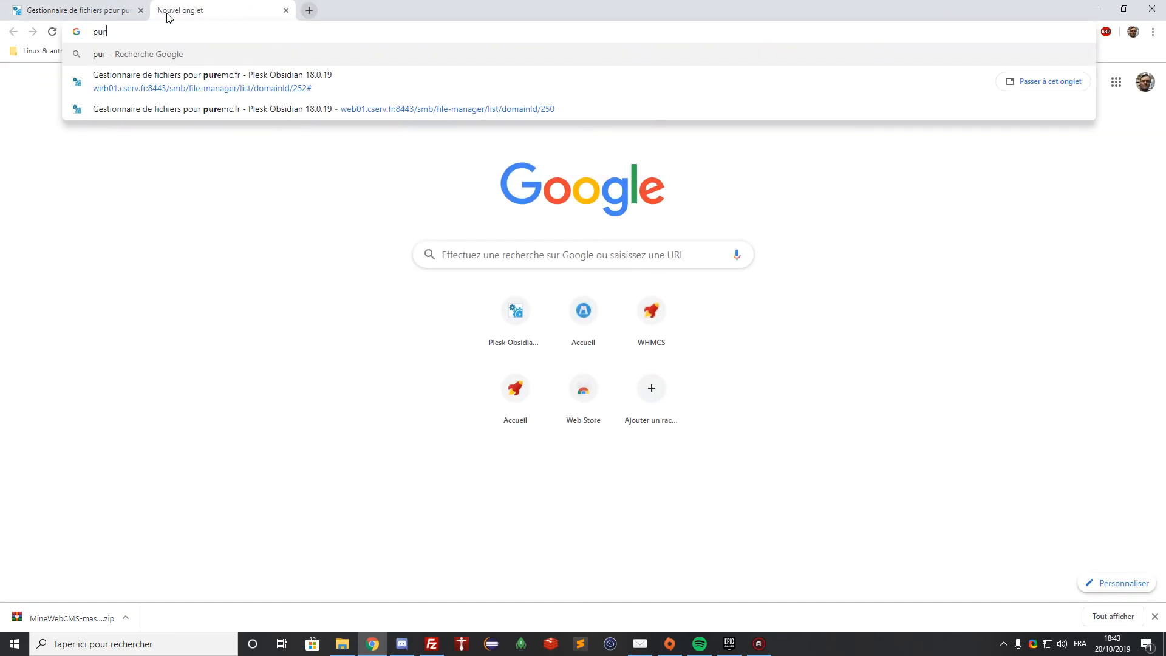
type("emc.fr")
key("Return")
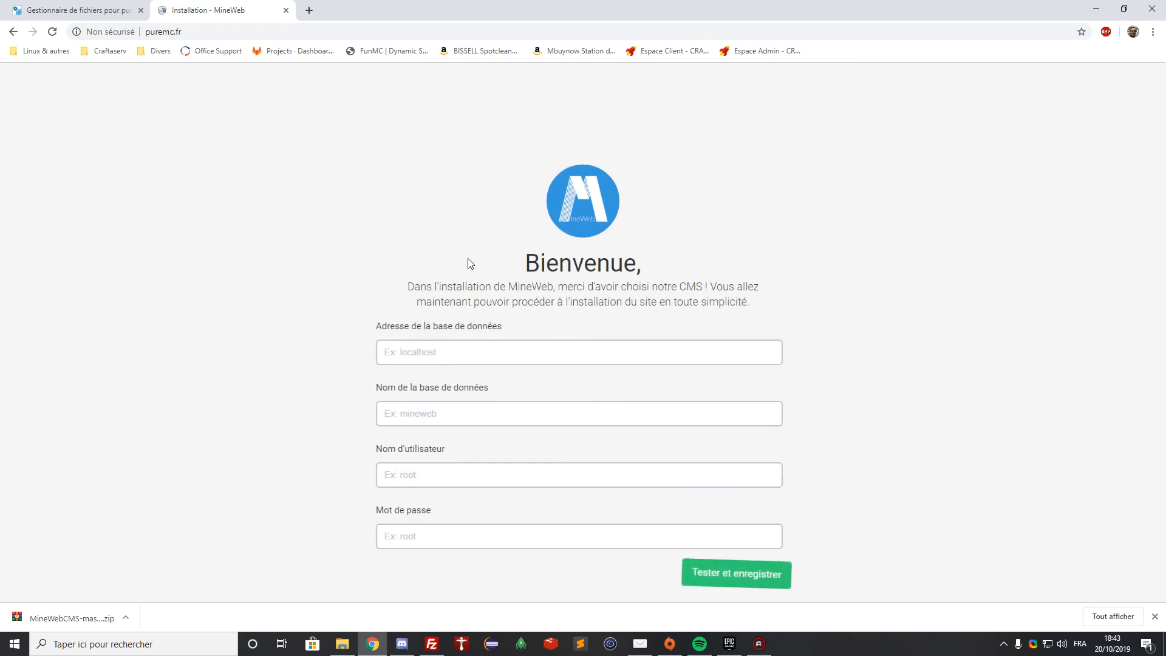
left_click(1155, 617)
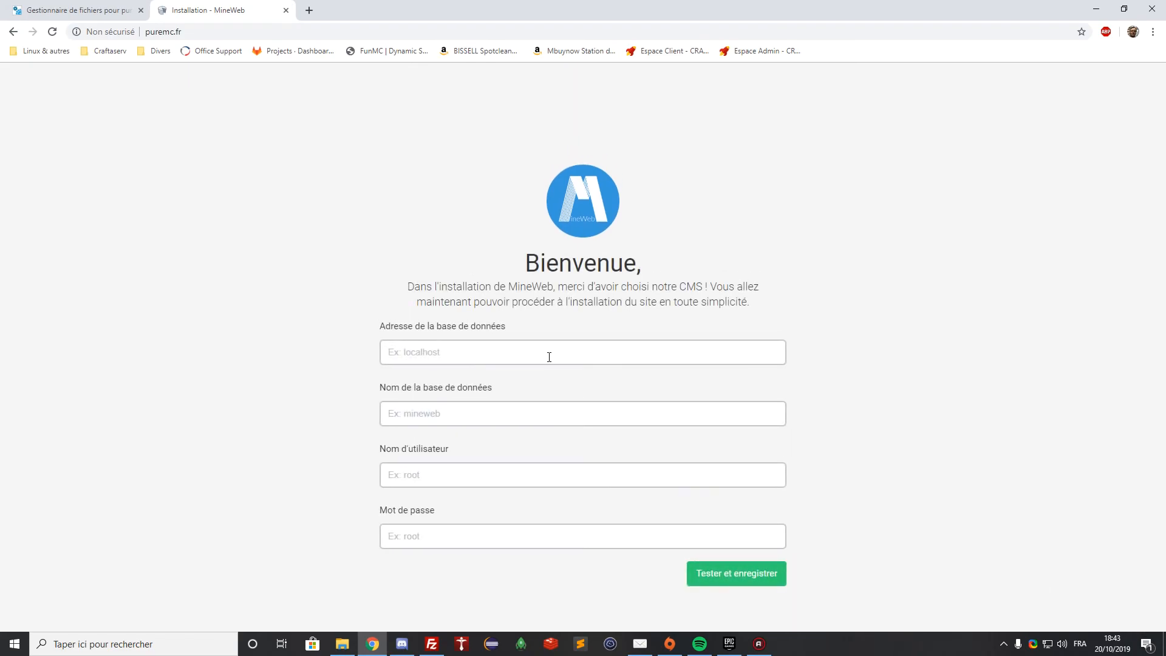
left_click(418, 351)
type("localhost")
key("Tab")
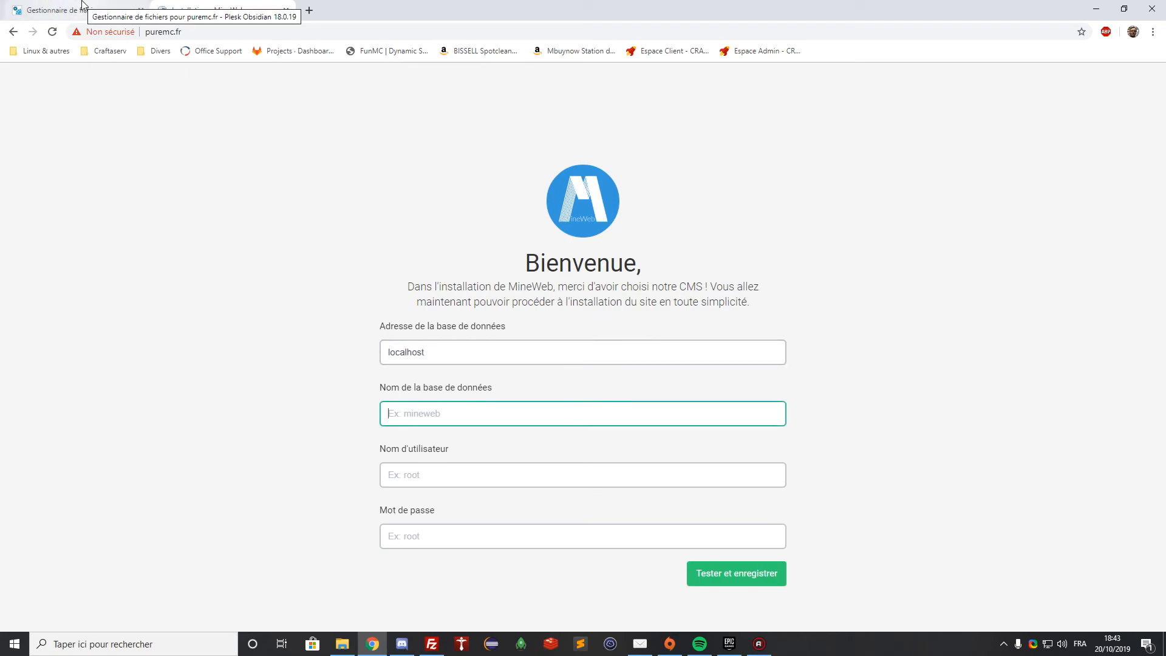
left_click(76, 9)
Start a new database named mineweb linked to puremc.fr with a generated strong password
left_click(81, 204)
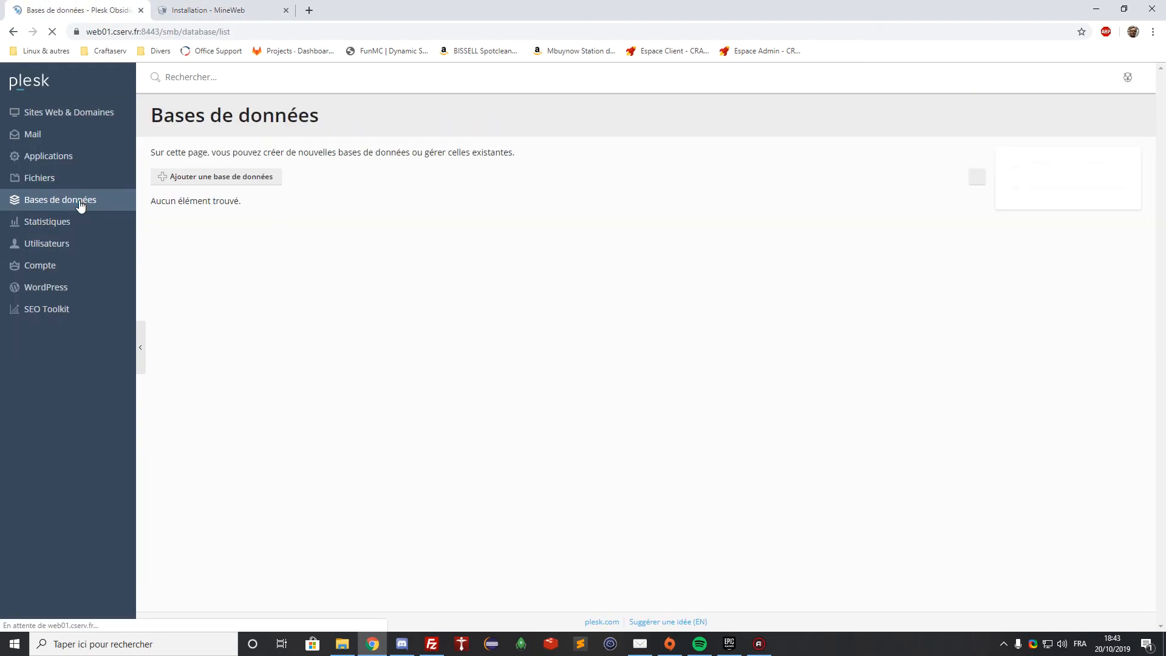
left_click(192, 178)
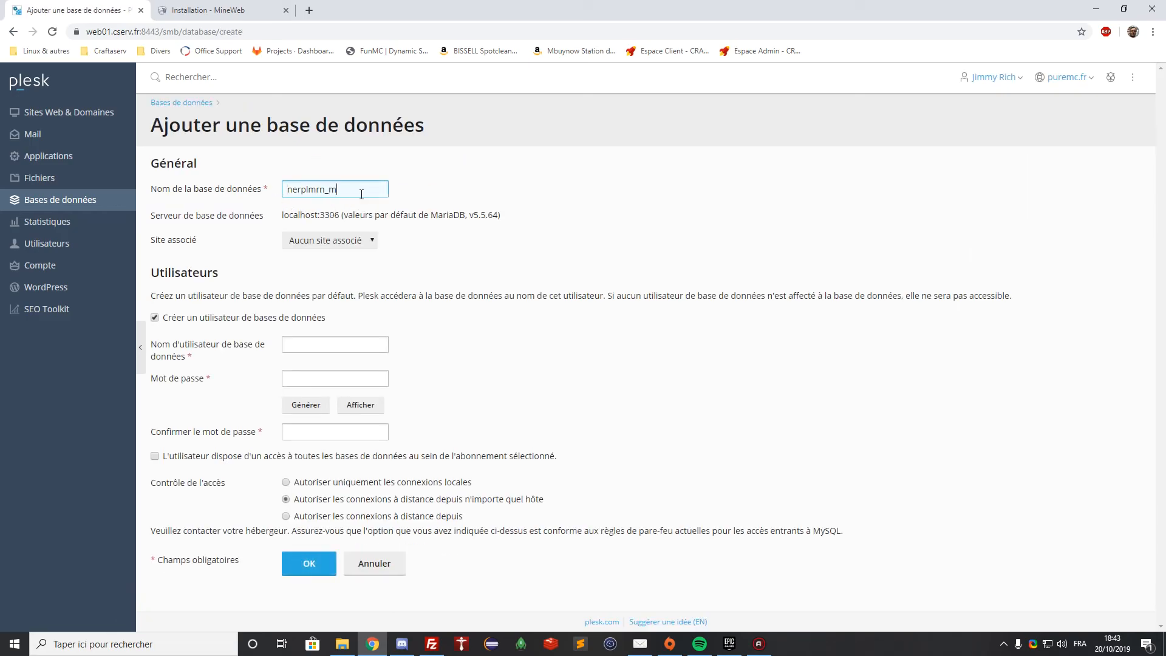
type("mineweb")
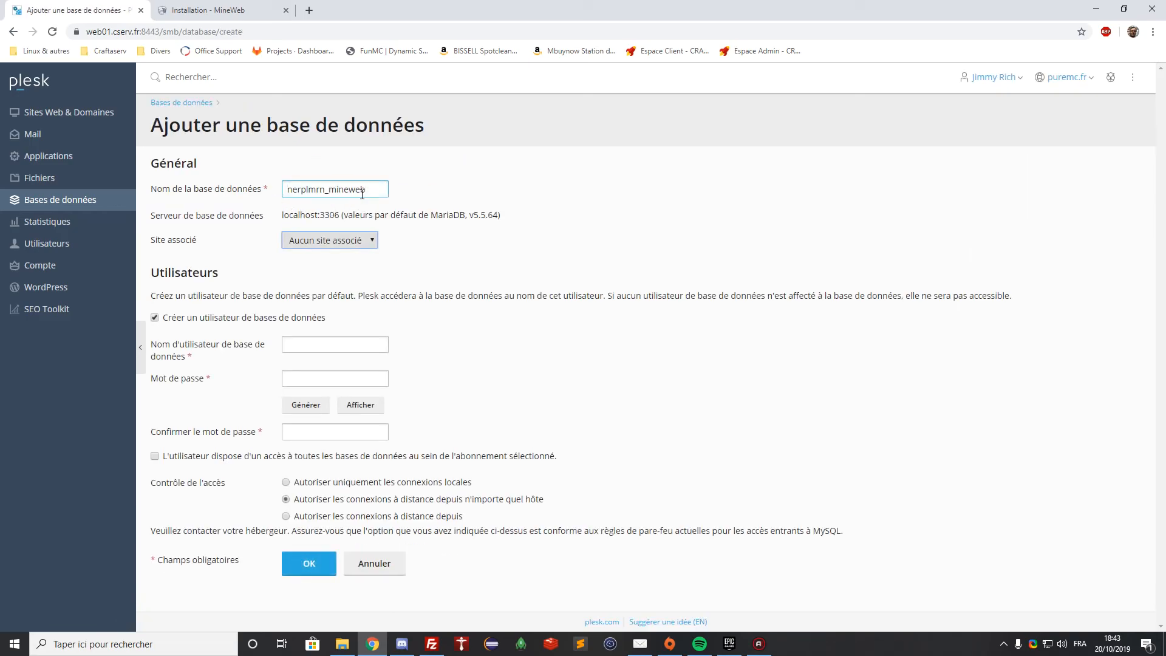
left_click(359, 213)
left_click(353, 238)
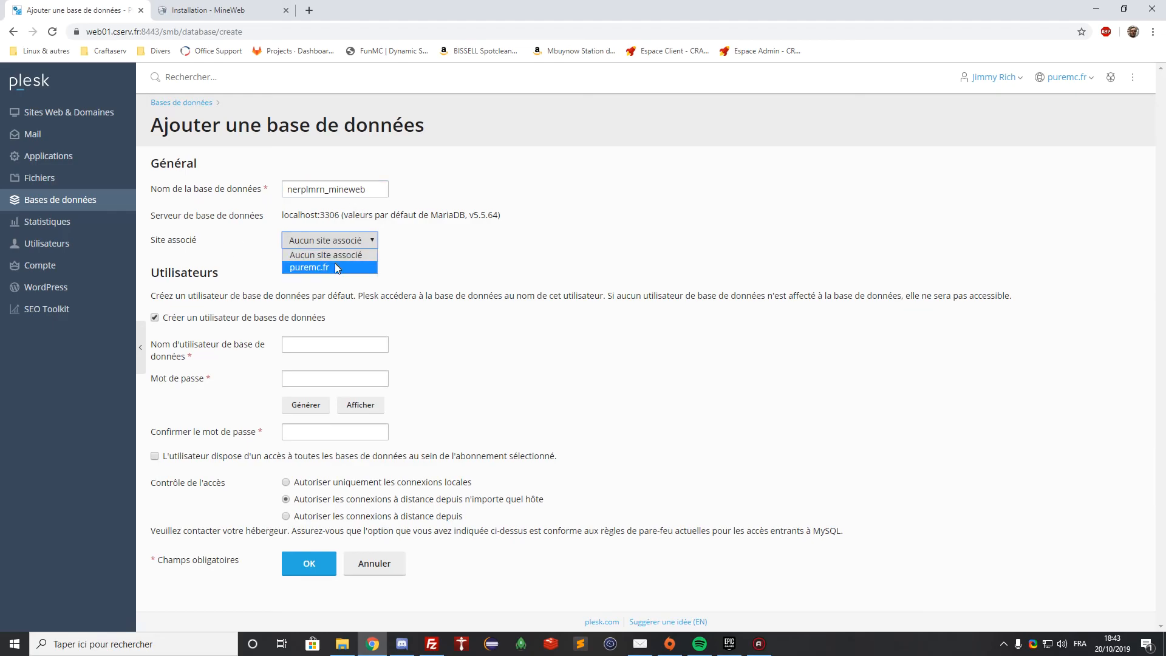
left_click(325, 269)
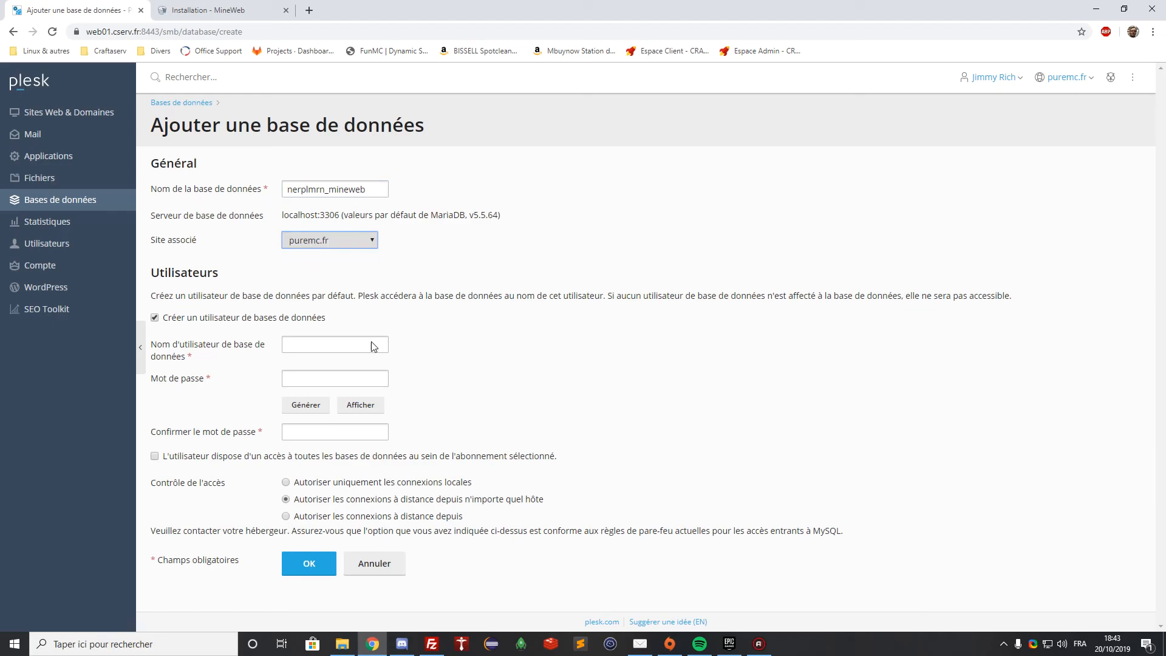
left_click(302, 407)
left_click(365, 403)
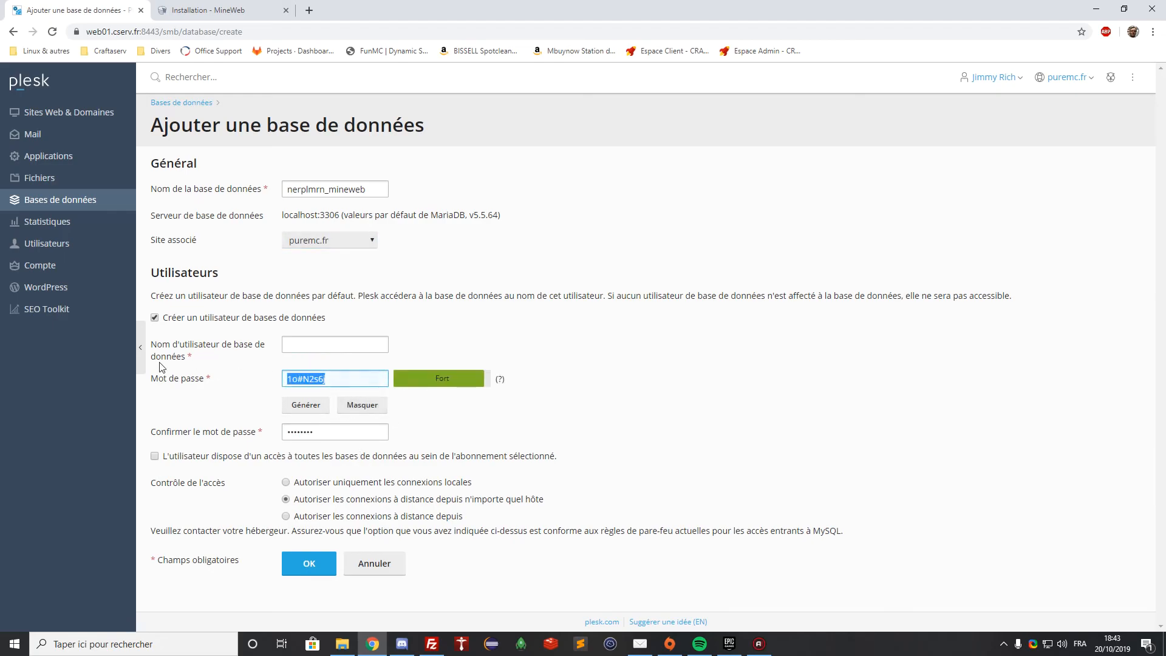
Use the database name nerplmrn_mineweb as its user and paste the password into the installer
left_click_drag(381, 192, 154, 181)
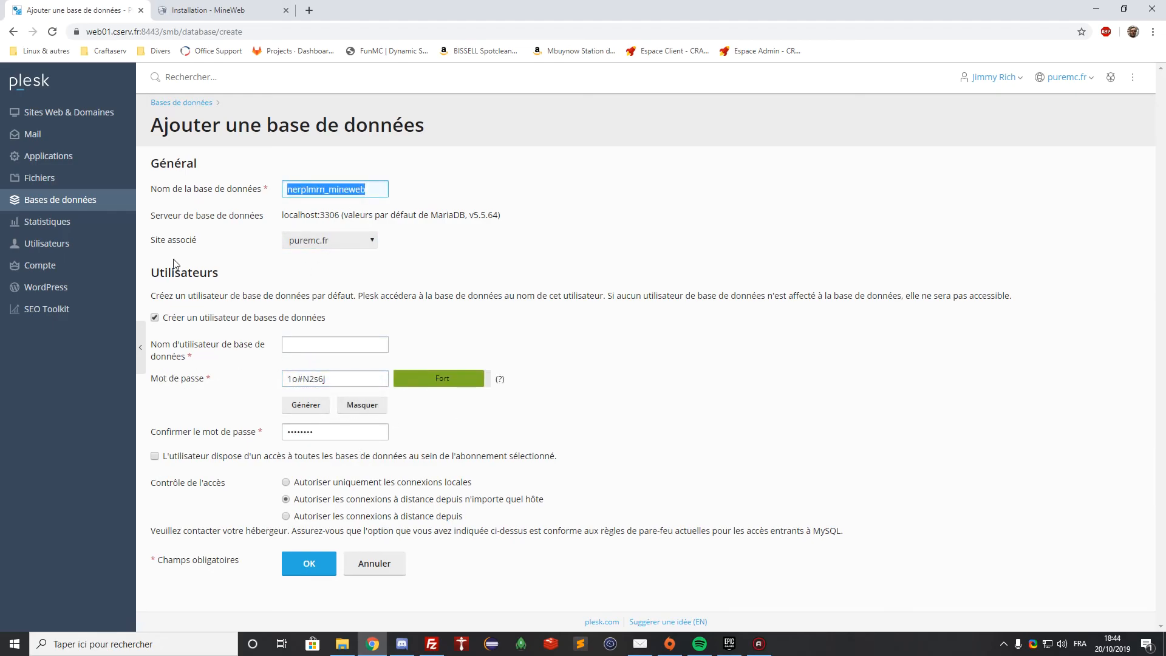
left_click_drag(368, 190, 315, 190)
key("ctrl+a")
key("ctrl+c")
left_click(299, 345)
key("ctrl+v")
key("Tab")
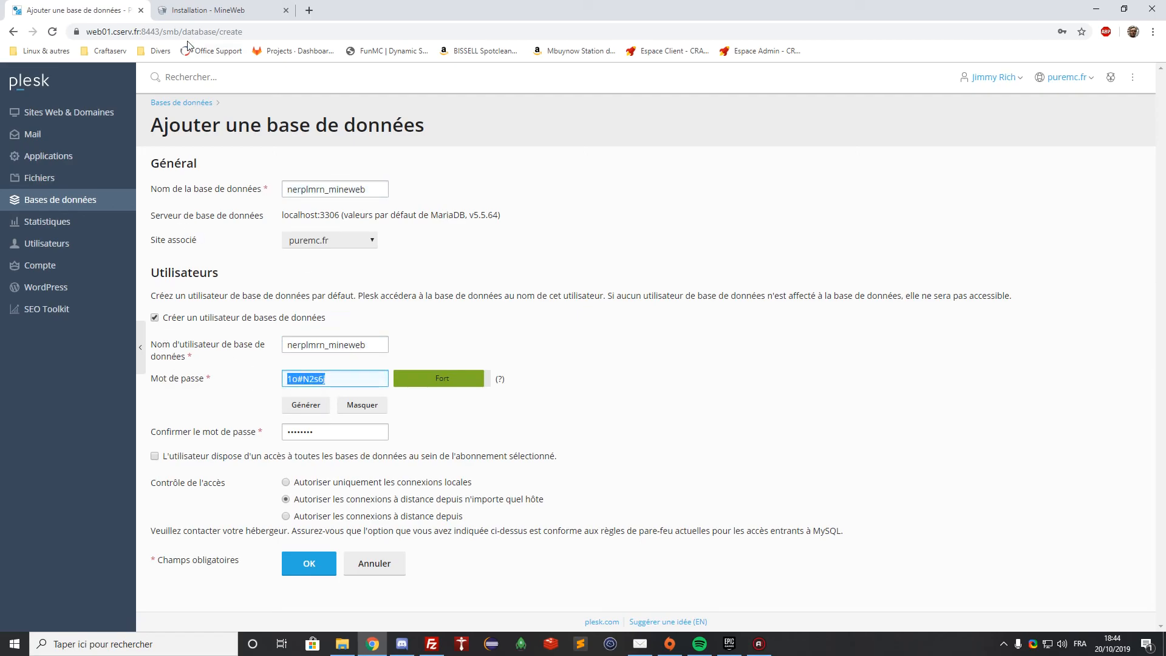
left_click(197, 14)
left_click(423, 474)
left_click(425, 532)
key("ctrl+v")
Enter nerplmrn_mineweb as the installer's database and user name, then create the local-only database
left_click(73, 11)
left_click_drag(386, 344, 193, 315)
key("ctrl+c")
left_click(206, 11)
left_click(401, 414)
key("ctrl+v")
left_click(391, 474)
key("ctrl+v")
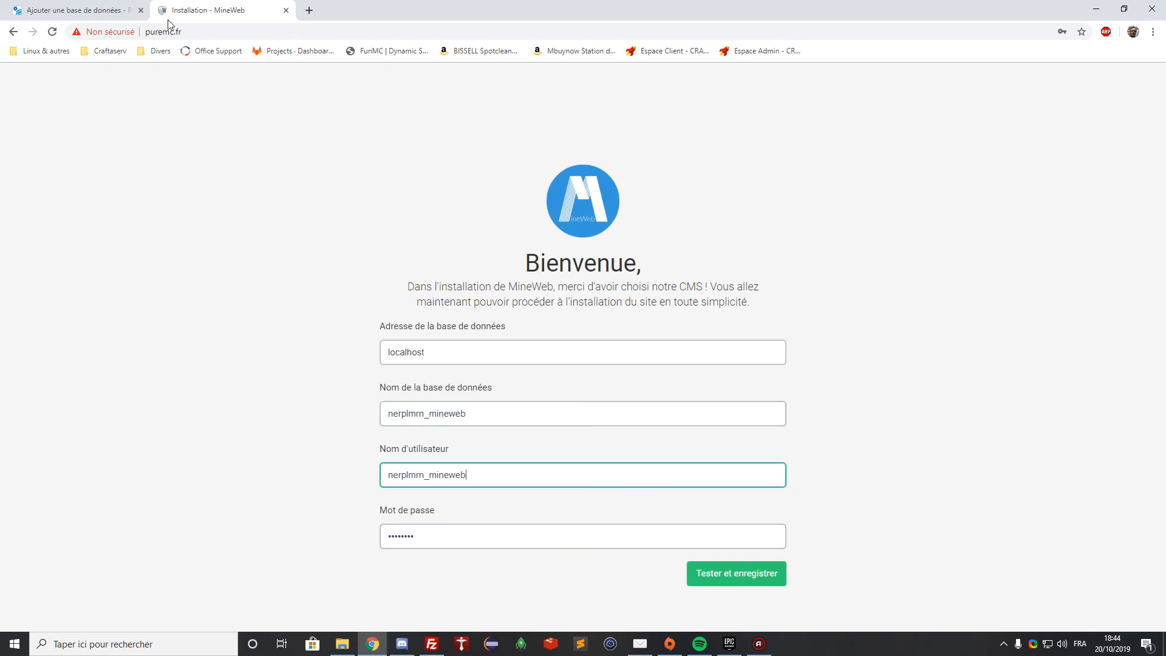
key("ctrl+Tab")
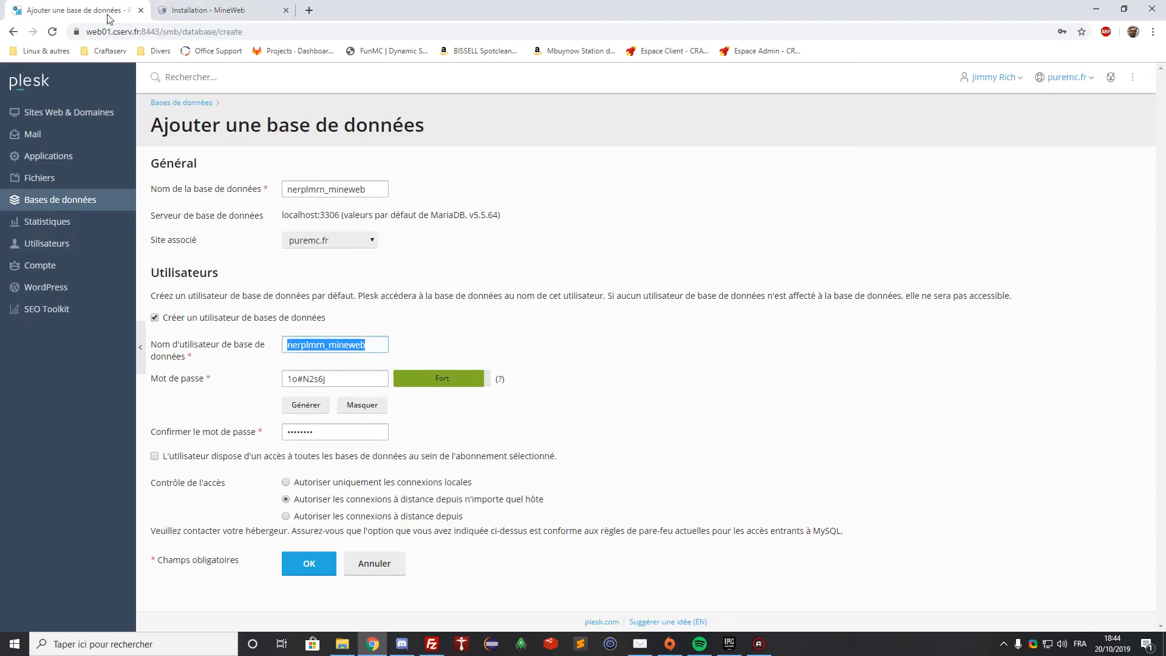
left_click(286, 482)
left_click(312, 563)
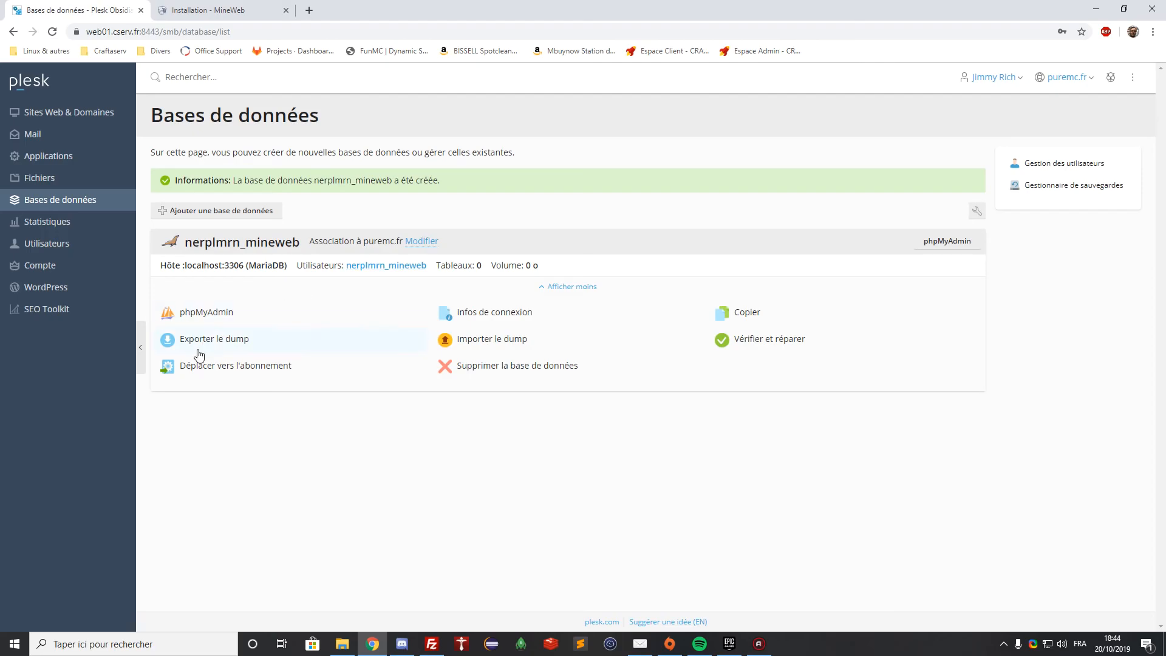
Test and save the database connection, then install the MineWeb database
left_click(228, 9)
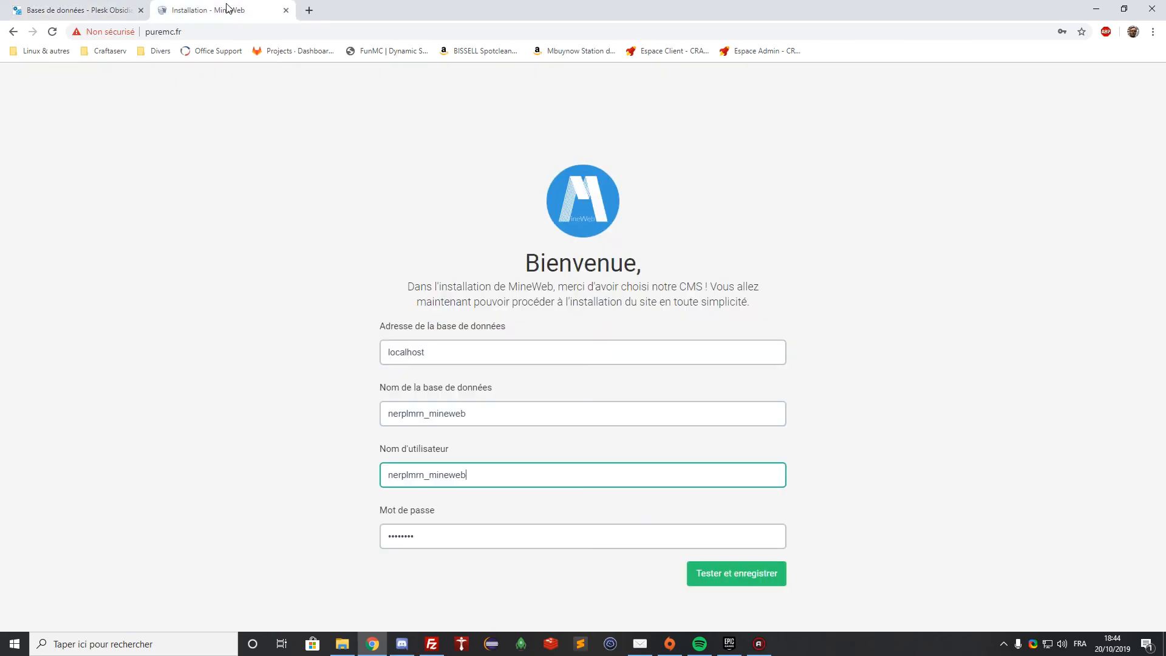
left_click(738, 574)
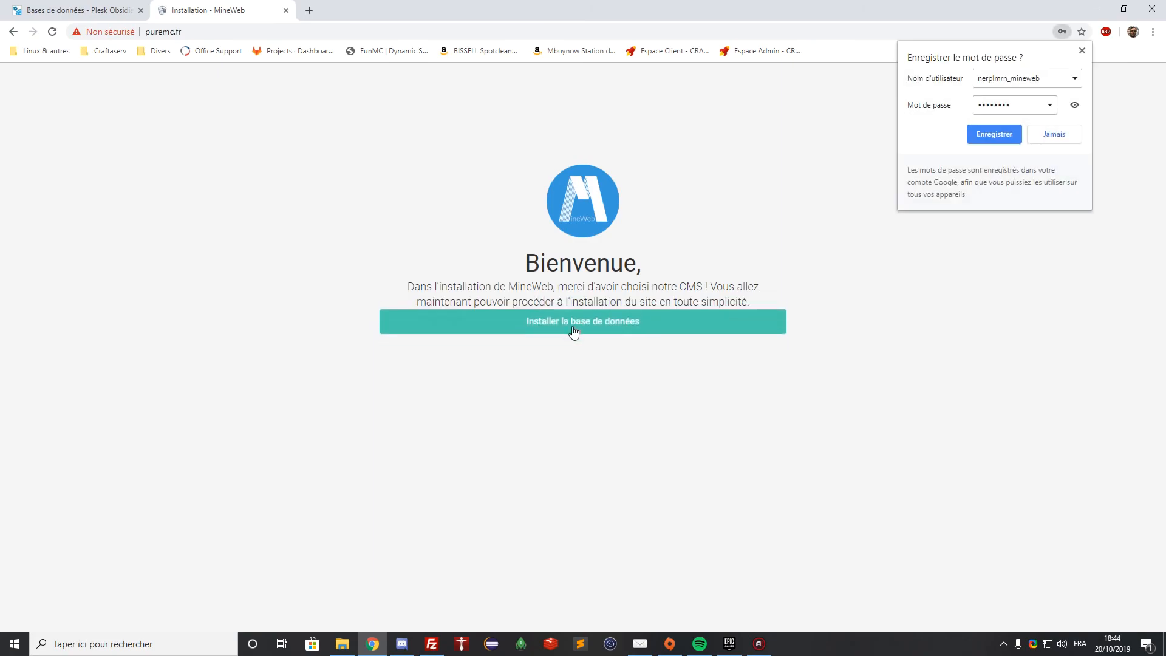
left_click(574, 329)
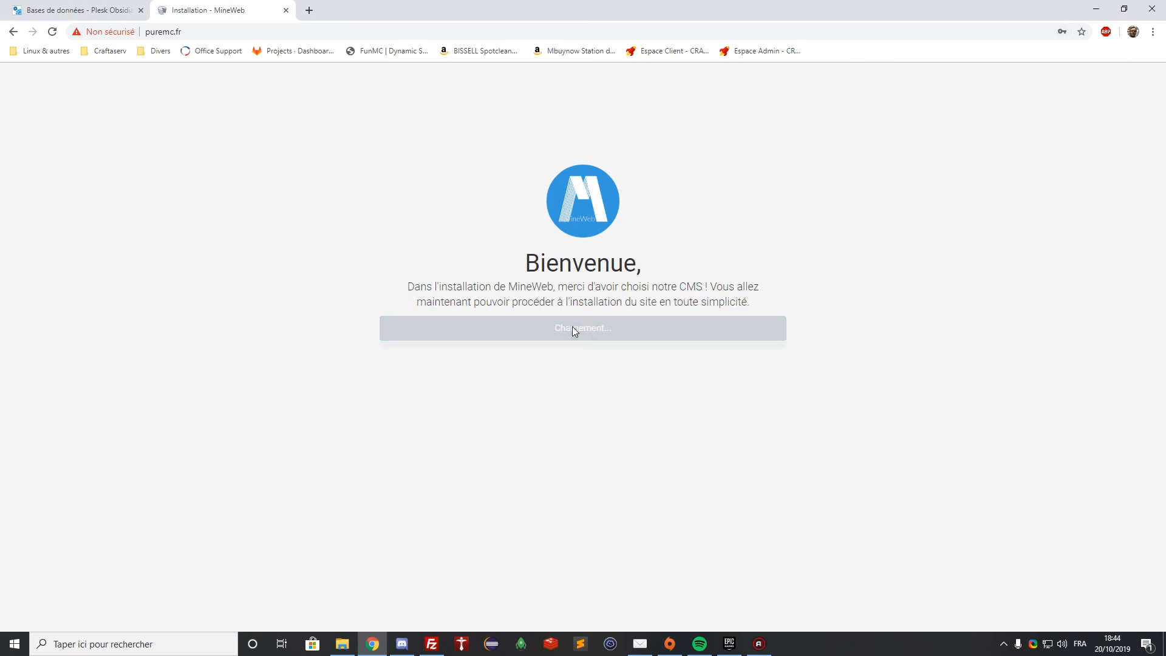
Create the administrator account with a username, password and e-mail, and finish the installation
left_click(442, 206)
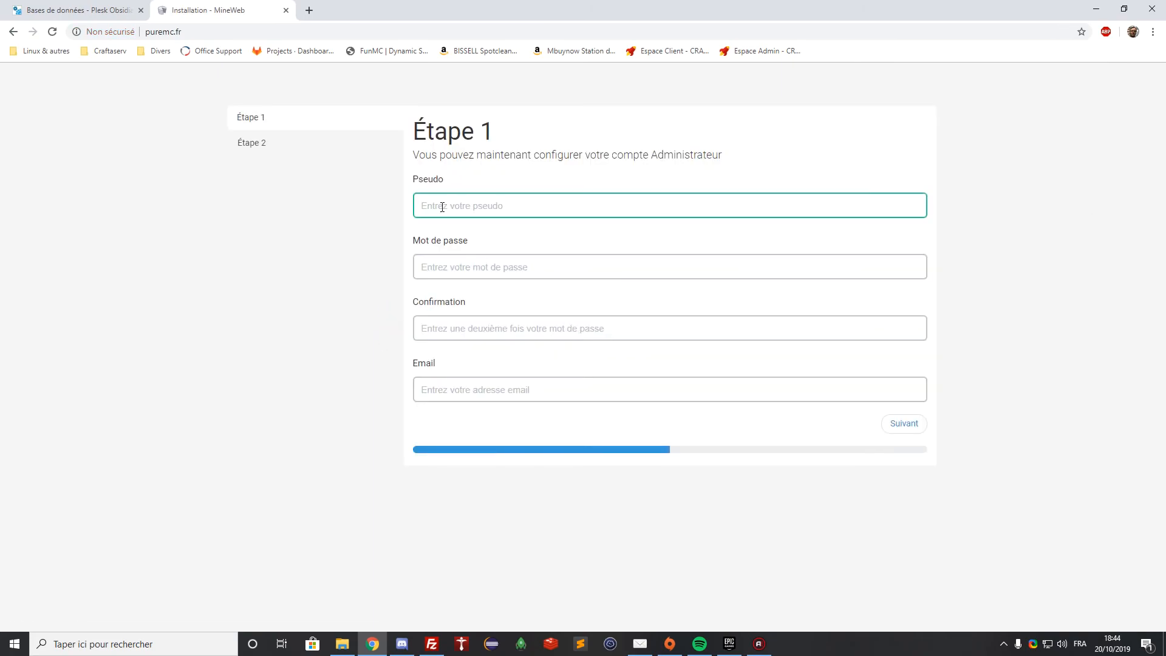
type("jimmy57000")
key("Tab")
type("••••••••••••")
key("Tab")
type("••••••••••••")
key("Tab")
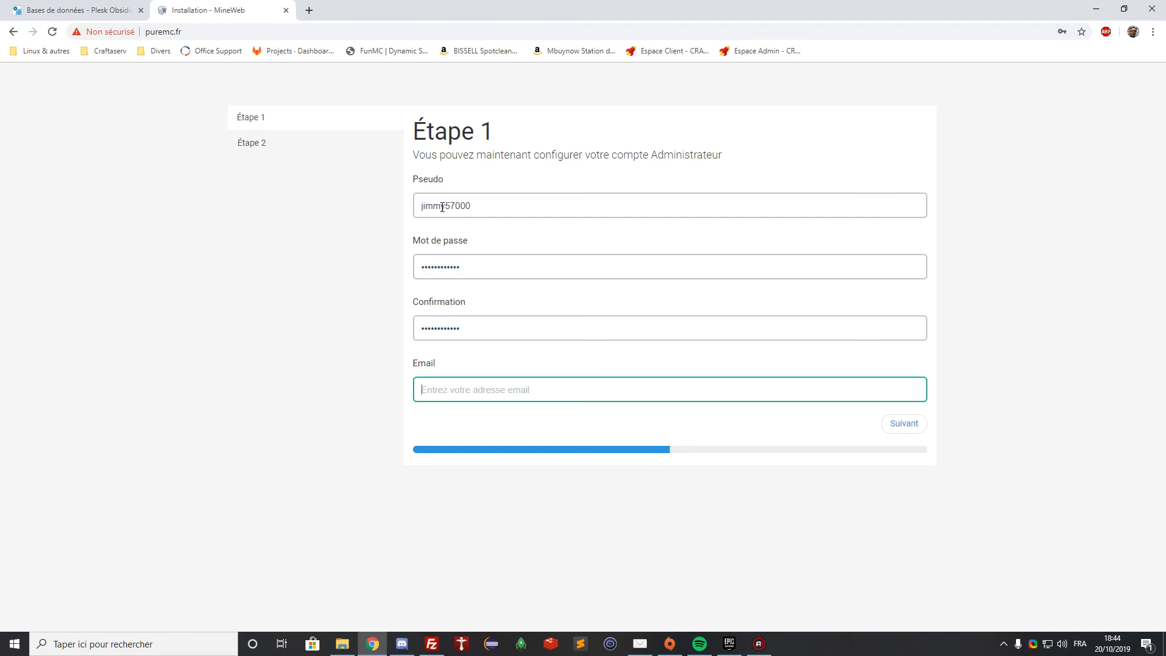
type("jean")
left_click(885, 429)
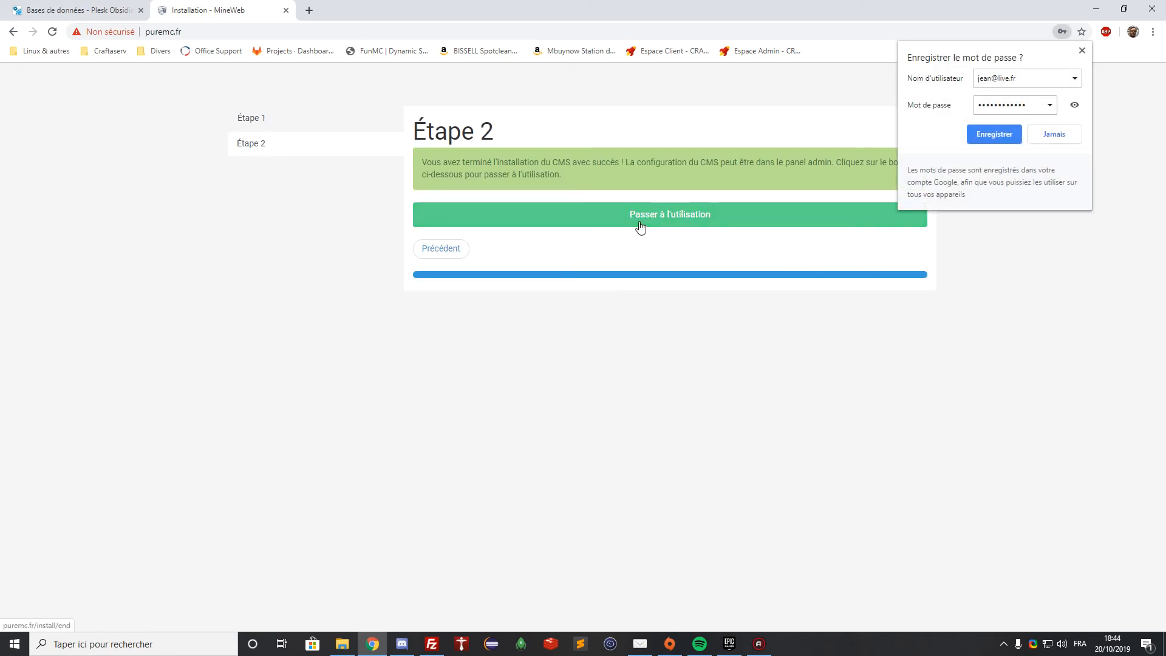
left_click(640, 217)
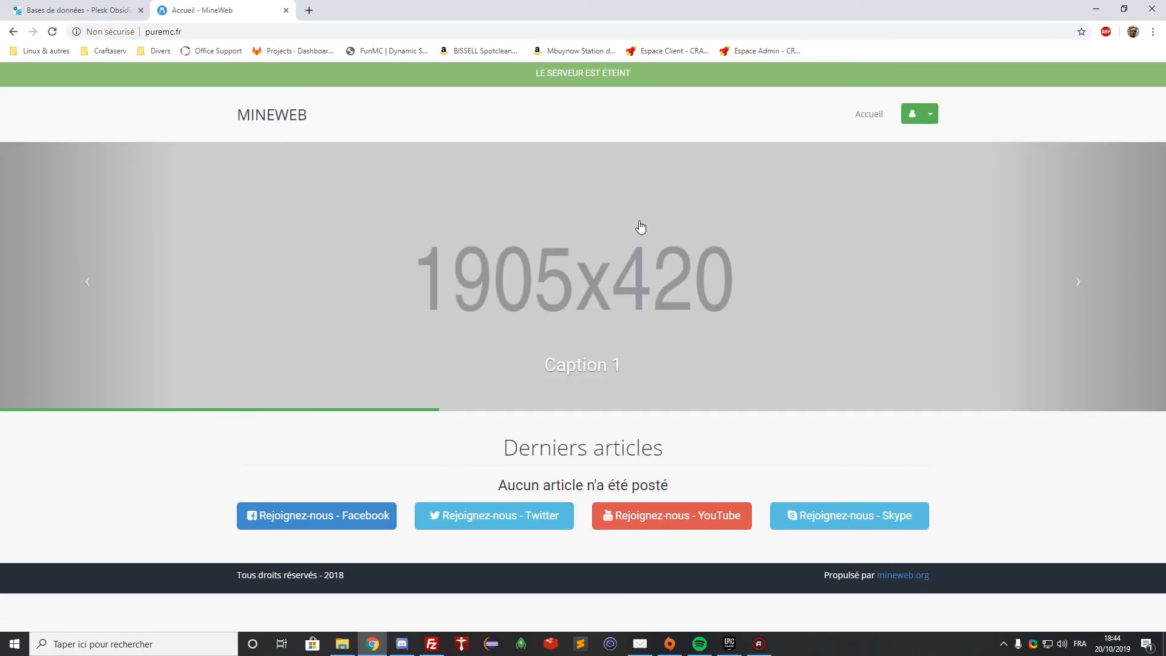
Log in to the site with the new administrator username and password
left_click(932, 114)
left_click(866, 134)
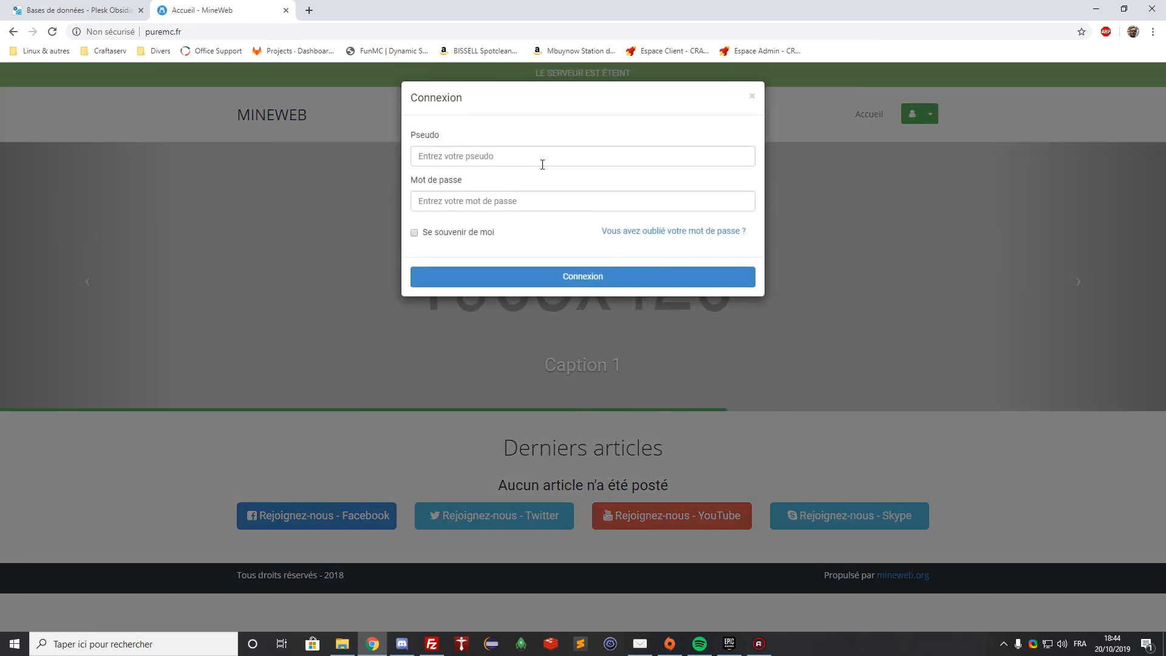
type("jimmy57000")
key("Tab")
type("••••••••••••")
key("Return")
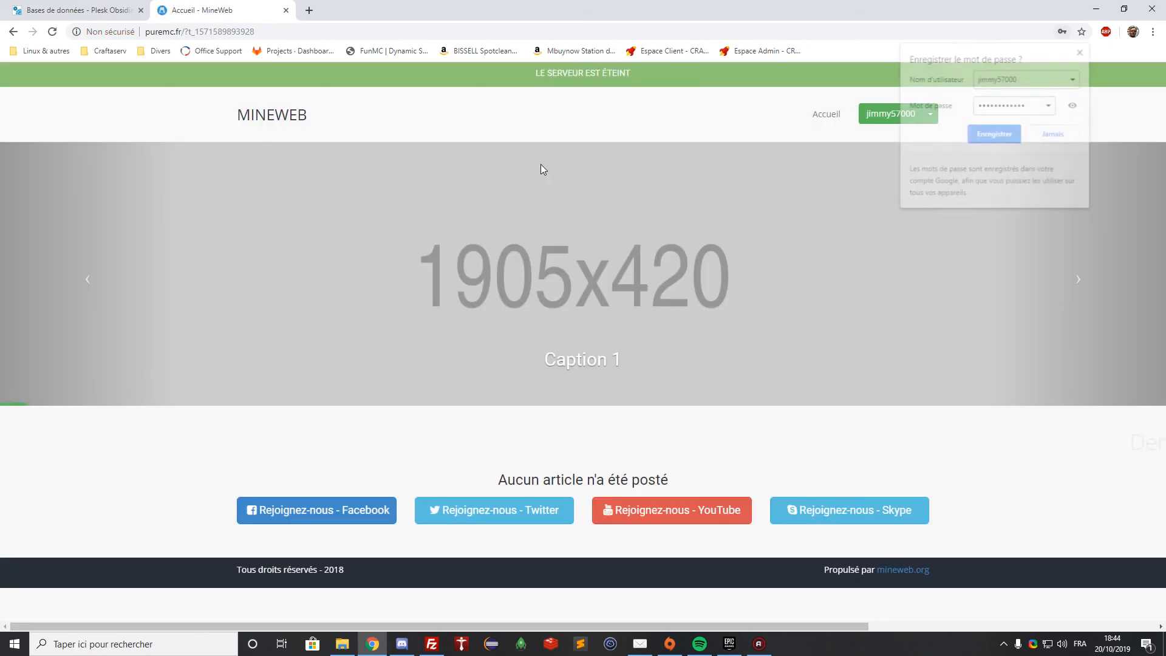
Check the account's profile, then go to the Panel Administrateur
left_click(931, 114)
left_click(920, 135)
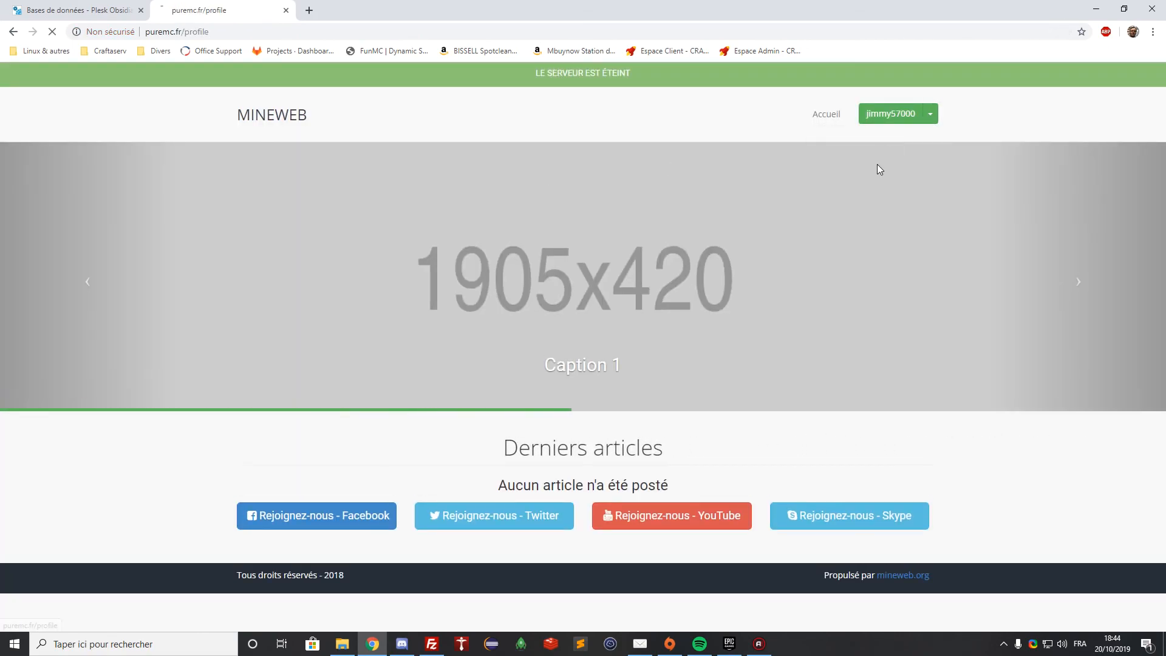
left_click(930, 113)
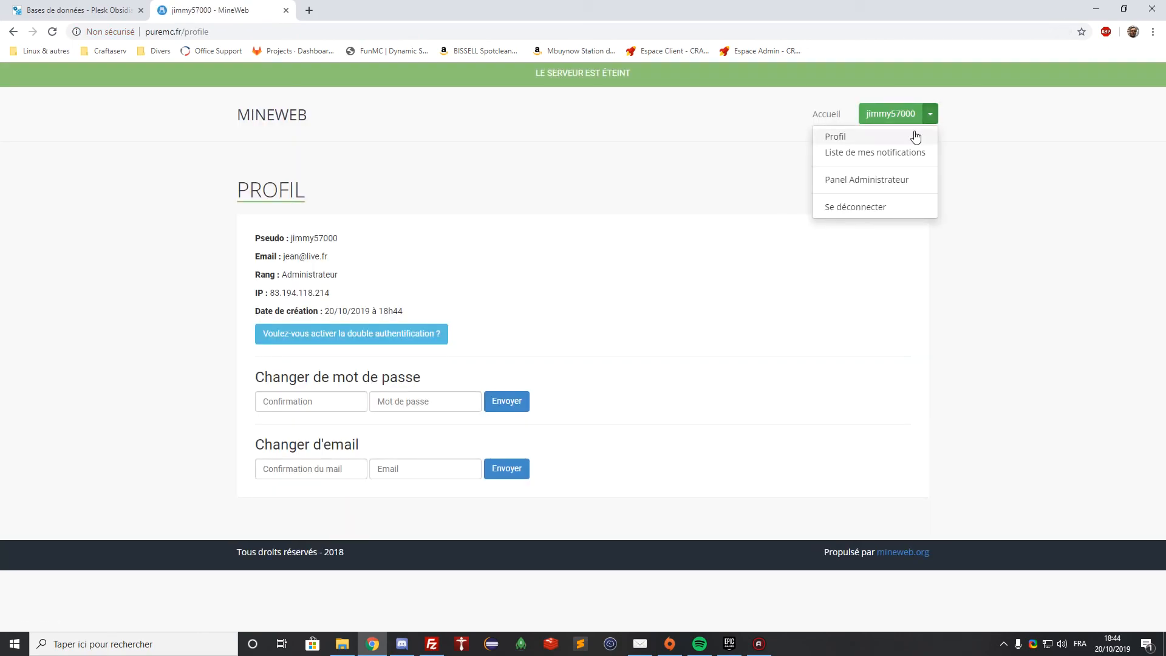
left_click(832, 183)
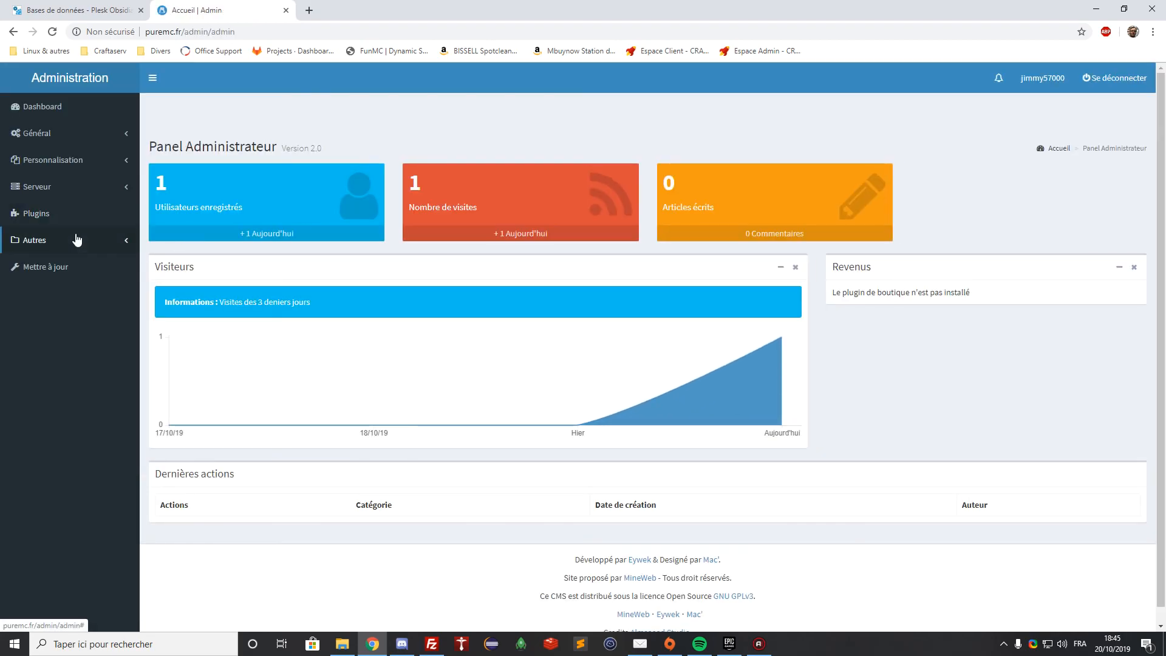
Under Autres > Thèmes, find Awards among the available themes and install it
left_click(77, 239)
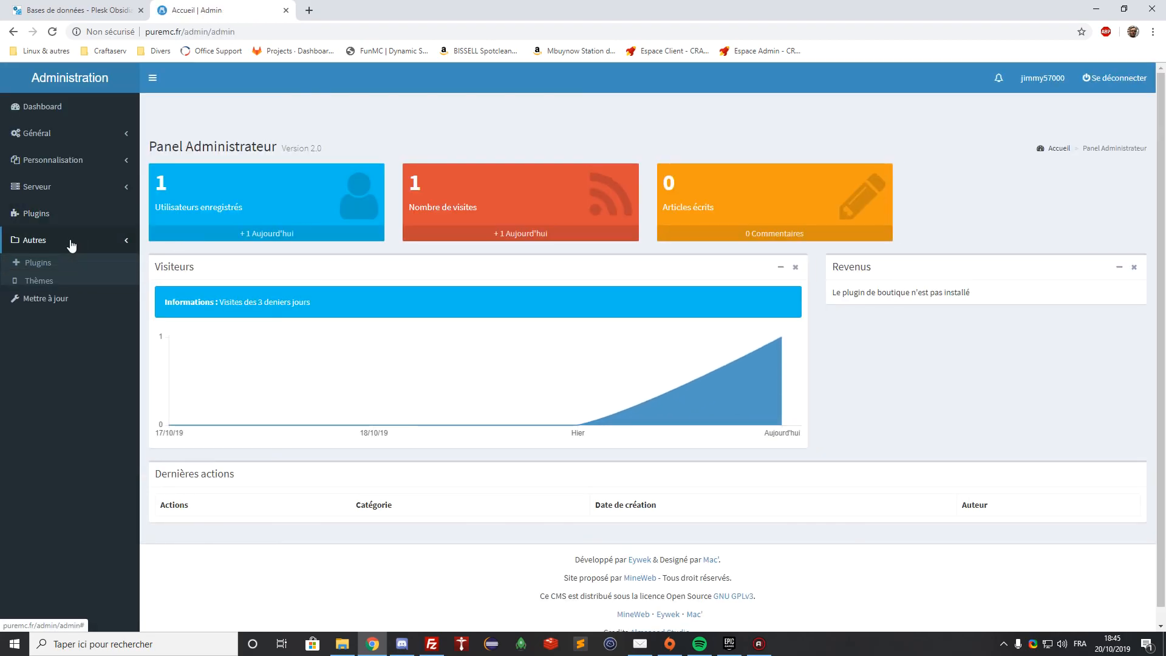
left_click(78, 281)
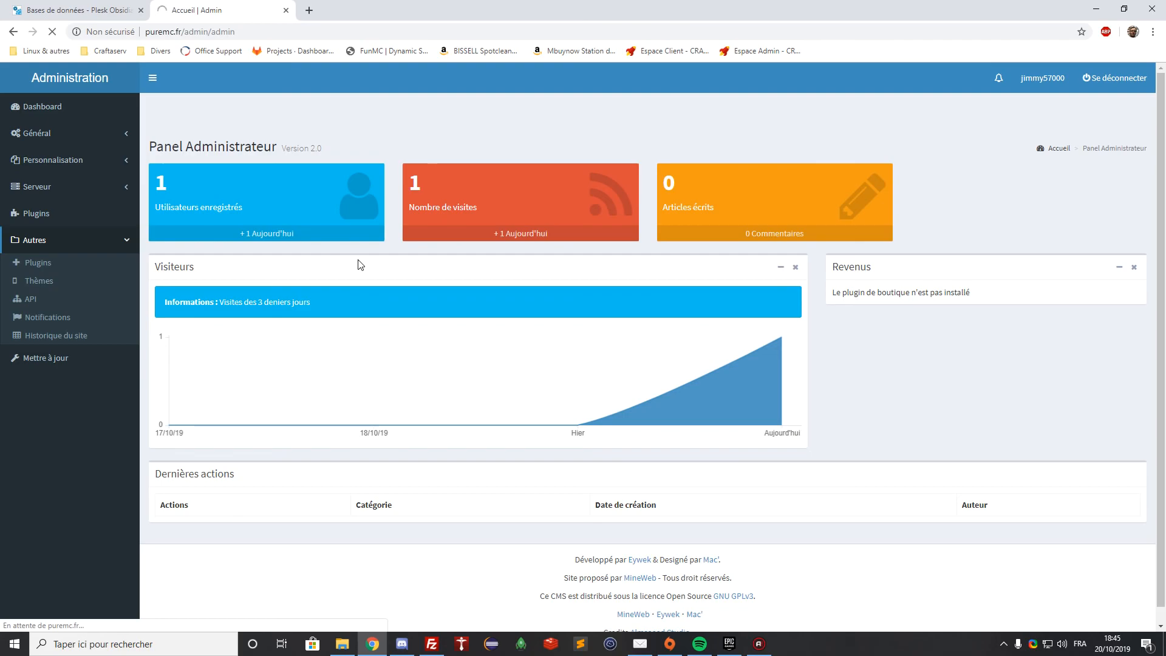
scroll(358, 263, "down", 4)
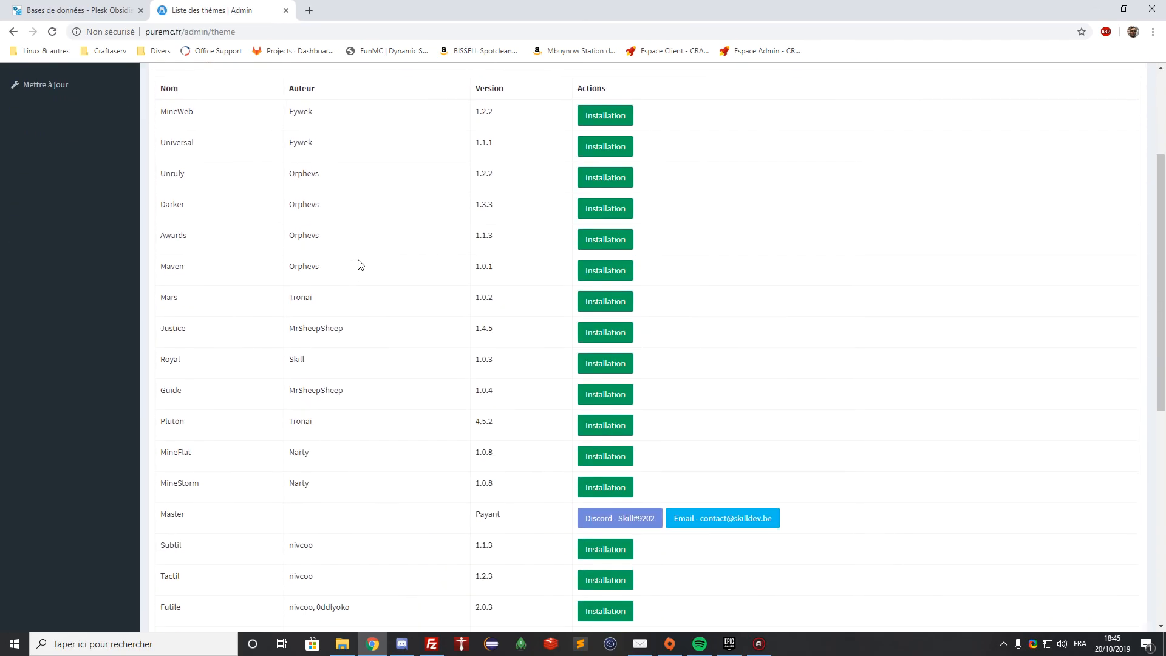
scroll(335, 257, "down", 1)
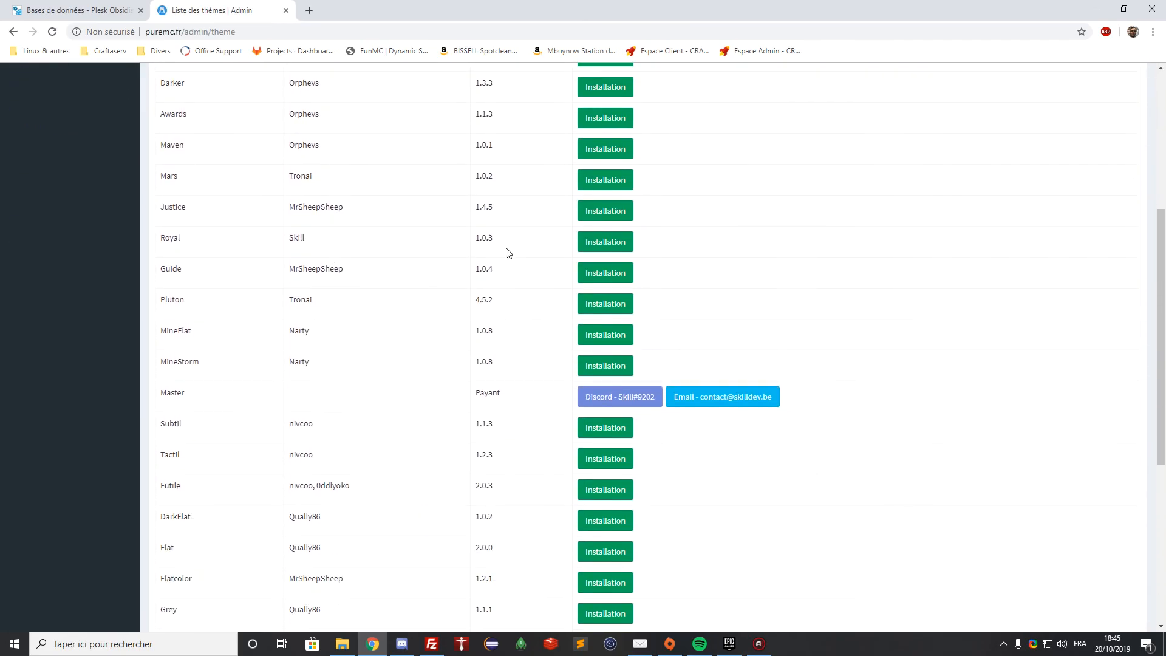
scroll(419, 252, "down", 2)
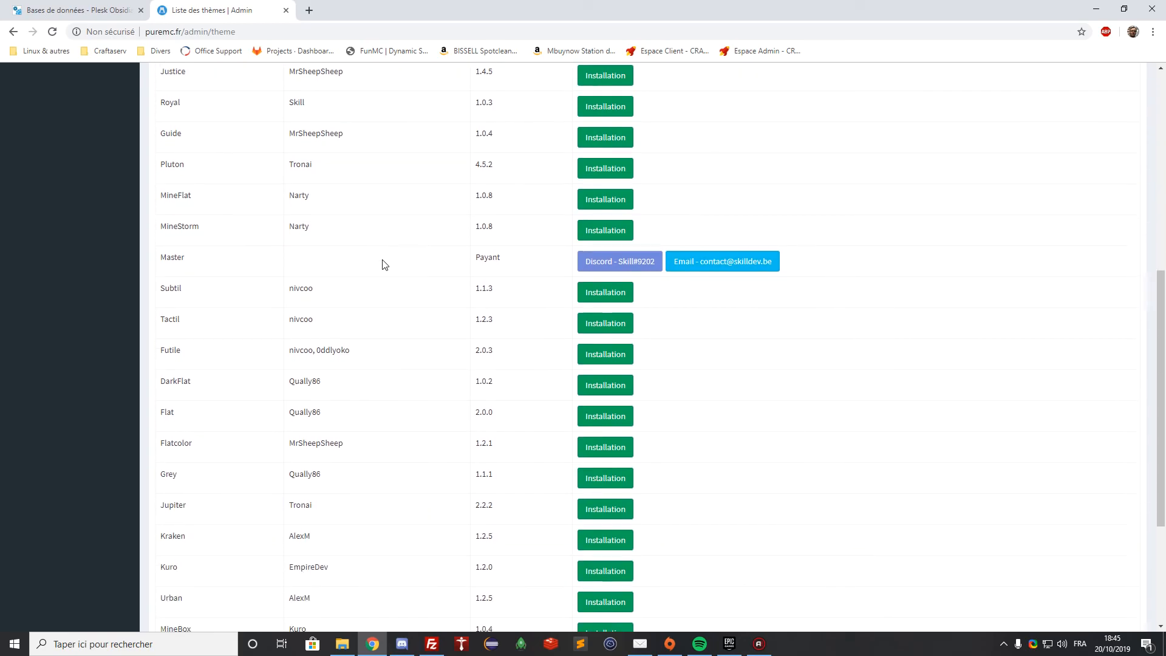
scroll(383, 264, "down", 3)
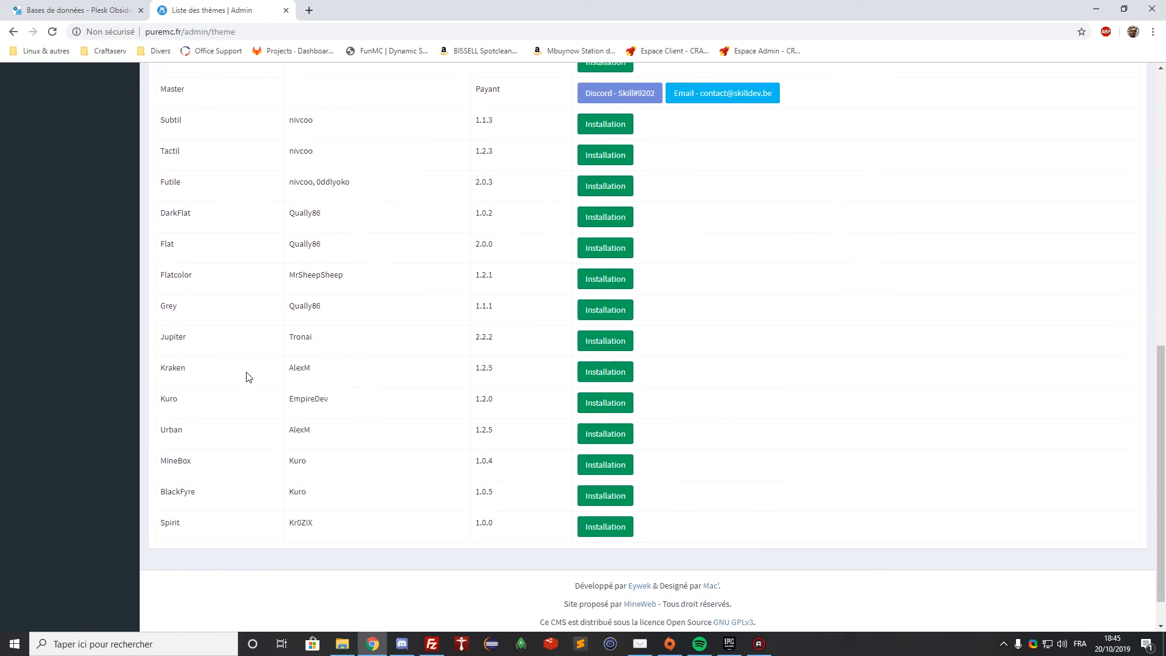
scroll(243, 395, "up", 8)
double_click(172, 266)
double_click(173, 297)
double_click(171, 327)
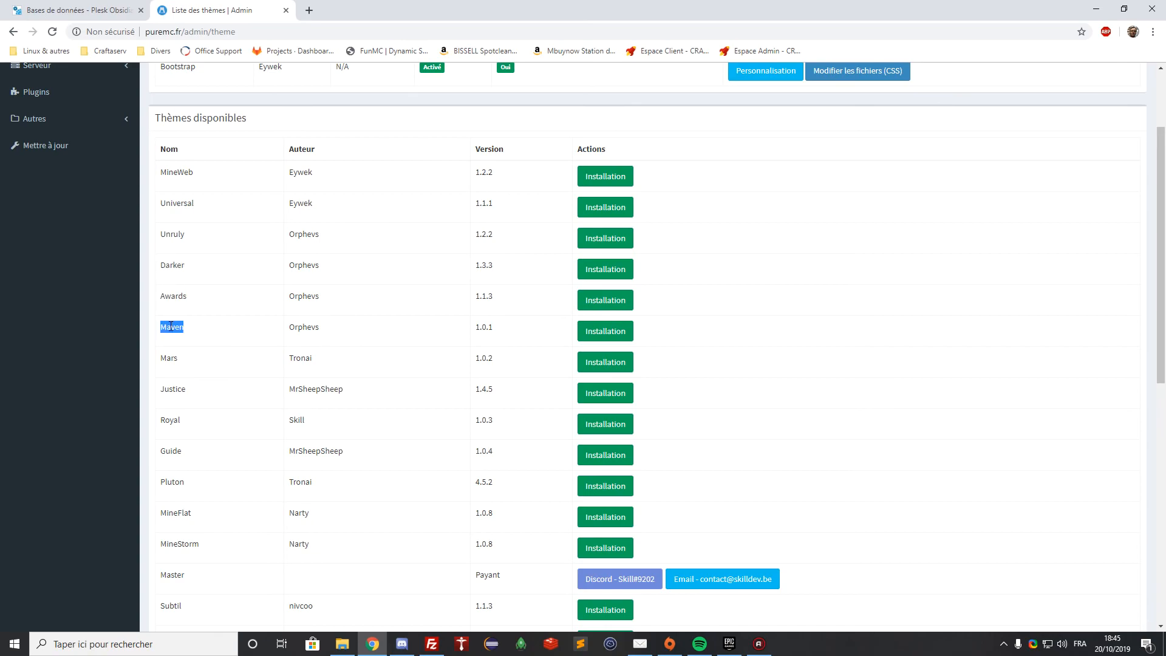
double_click(173, 297)
left_click(626, 300)
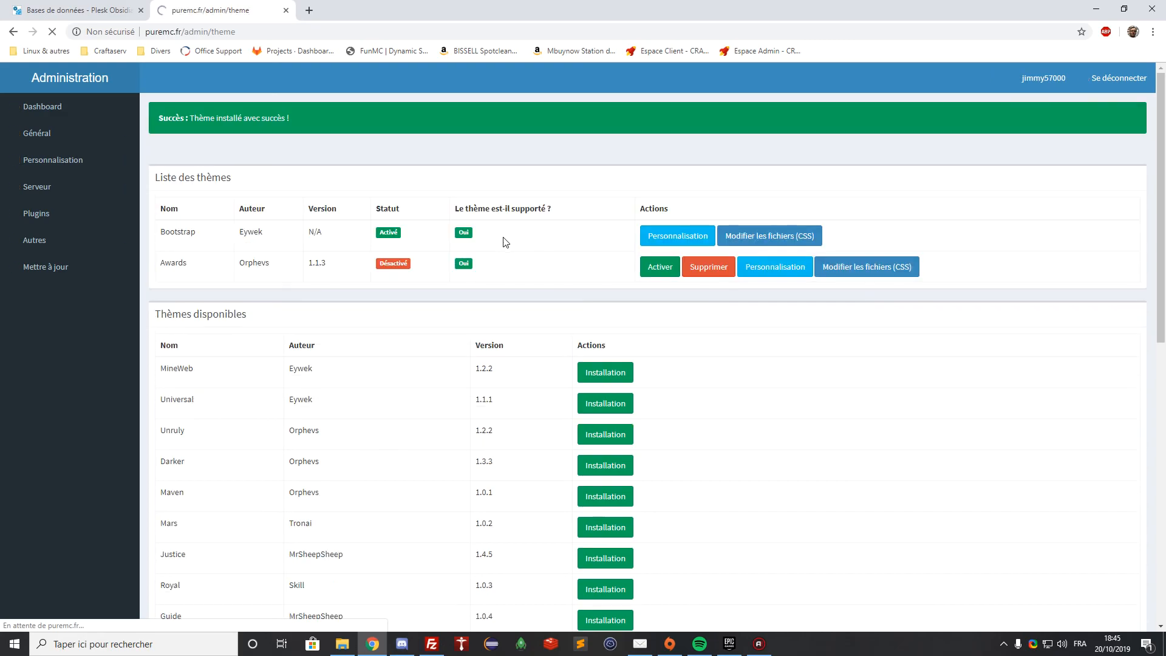
Activate the Awards theme and load the puremc.fr homepage
left_click(665, 267)
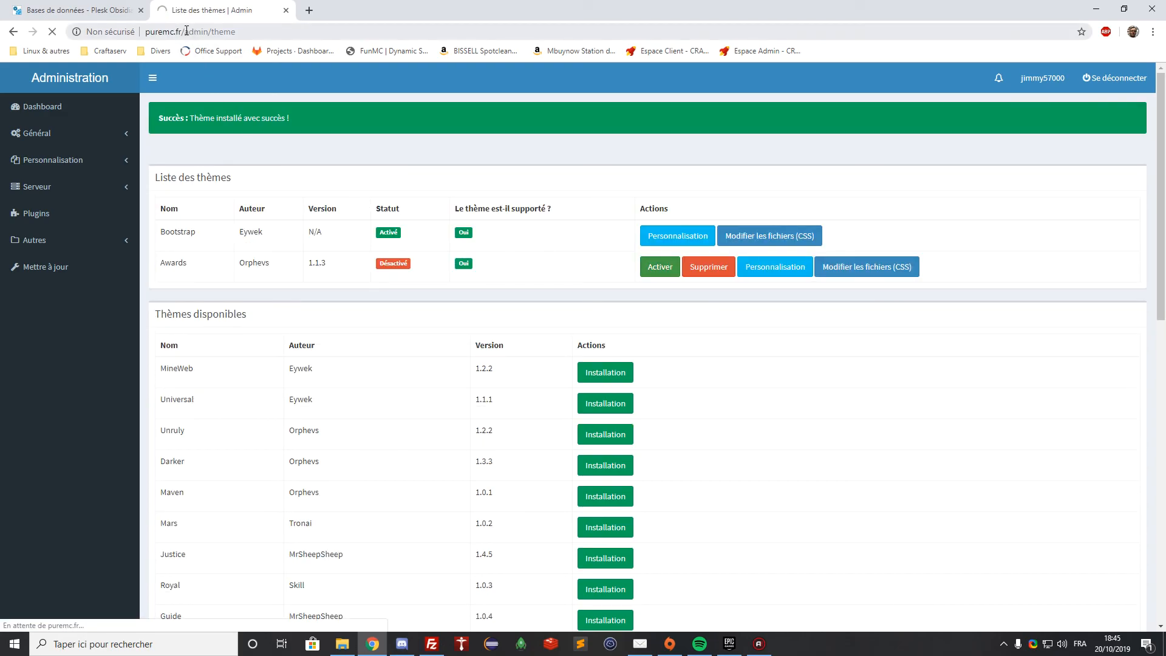
left_click_drag(187, 31, 478, 70)
key("BackSpace")
key("Return")
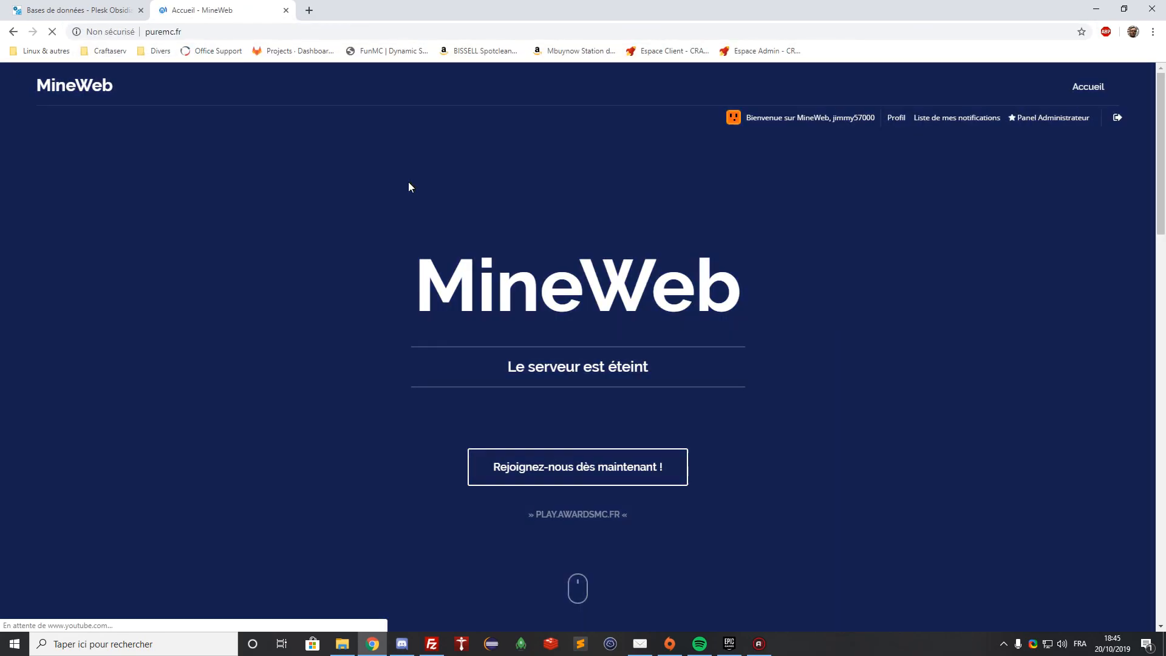
scroll(409, 187, "down", 15)
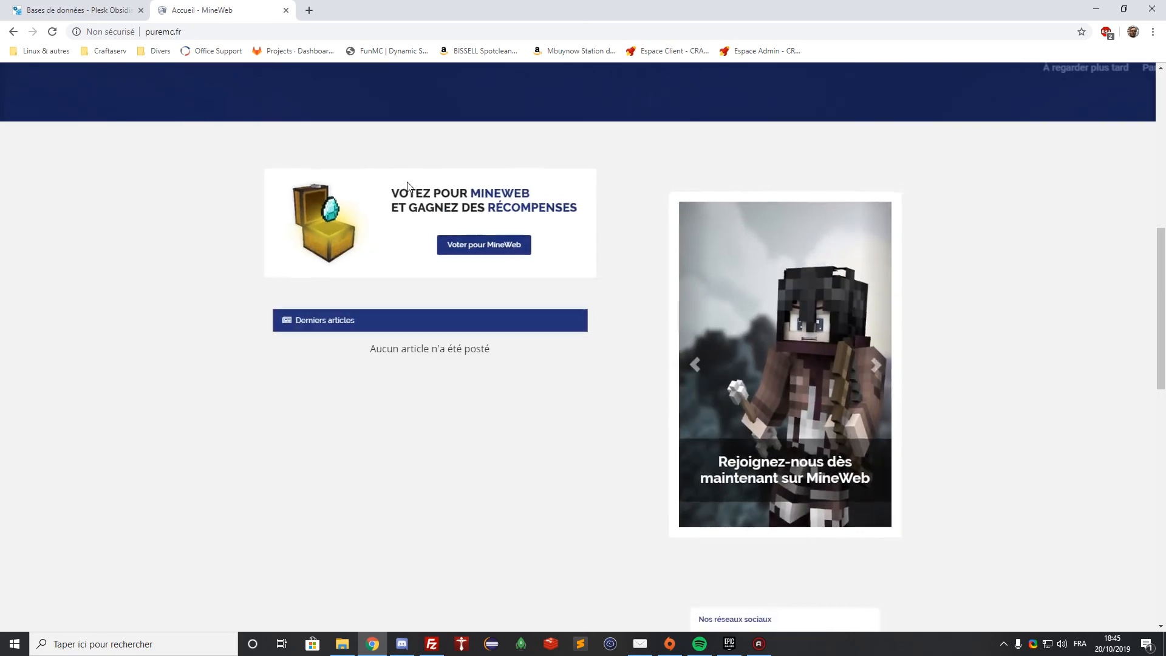
scroll(409, 186, "up", 15)
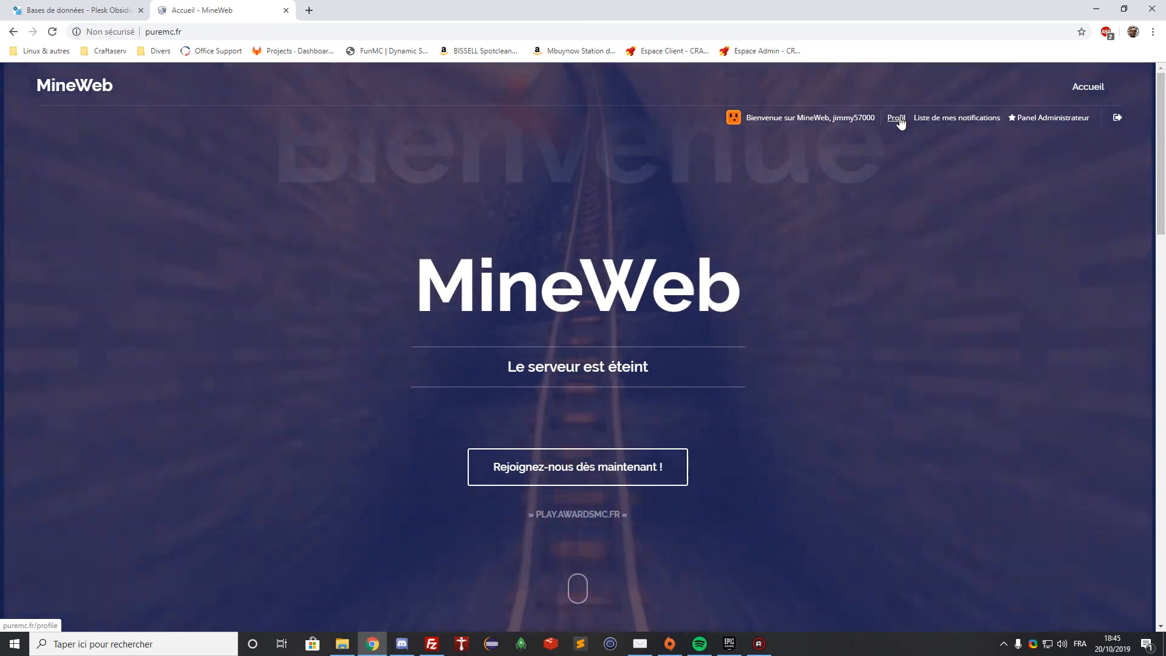
Browse the profile page in the new design and return to the homepage
left_click(897, 118)
scroll(828, 245, "down", 3)
scroll(849, 255, "up", 3)
left_click(79, 85)
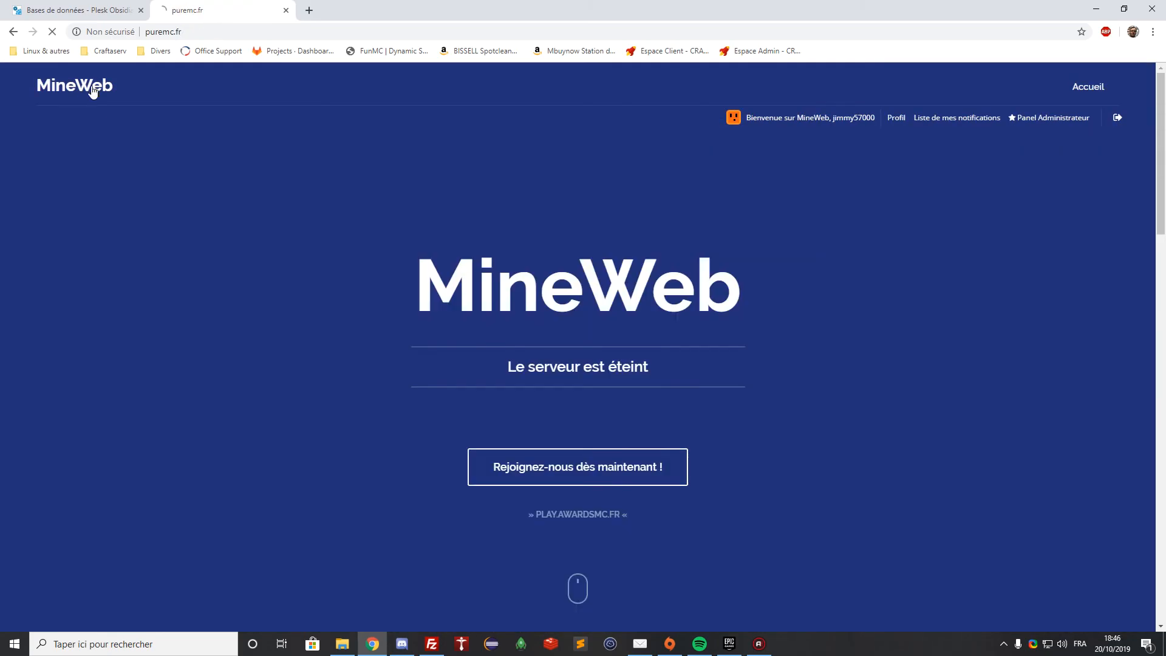